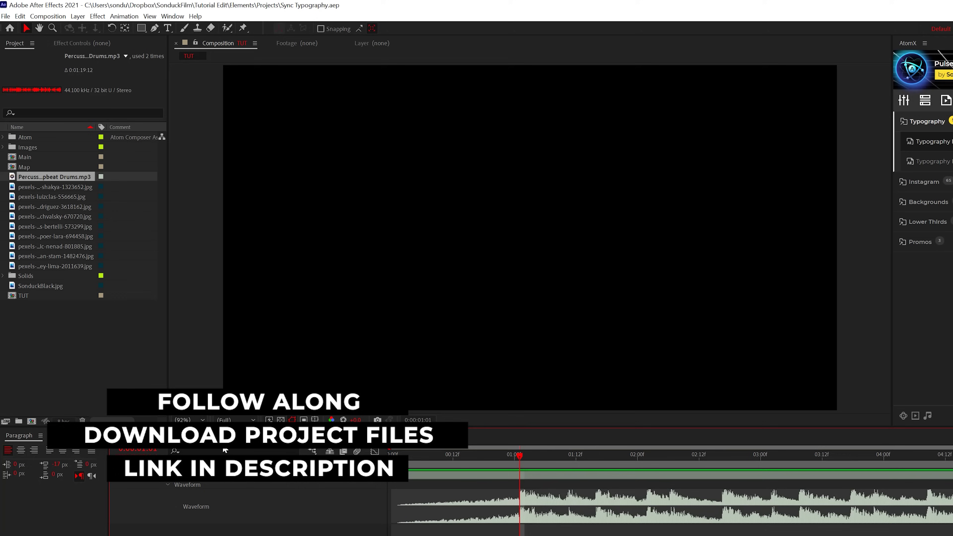
Step: Collapse the percussion audio layer so only its waveform shows
click(218, 475)
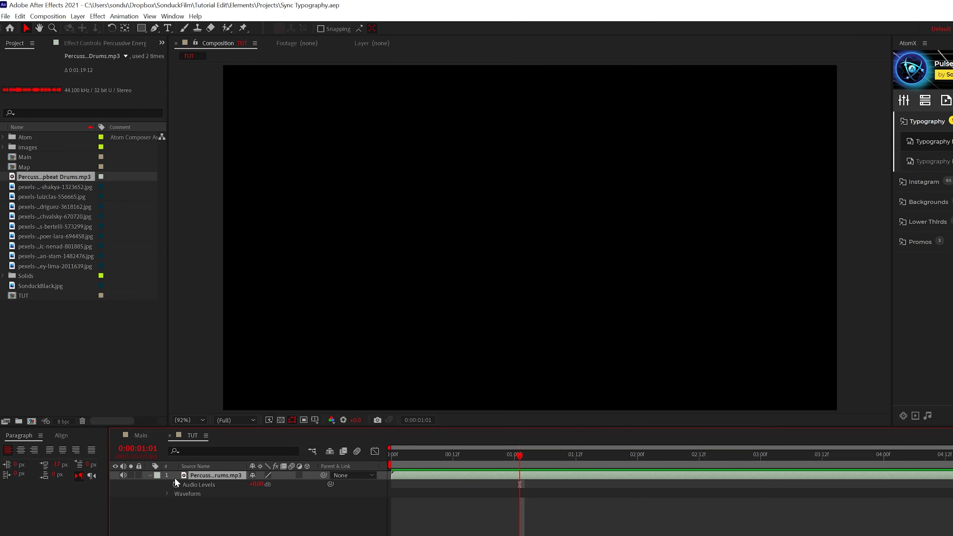
click(149, 475)
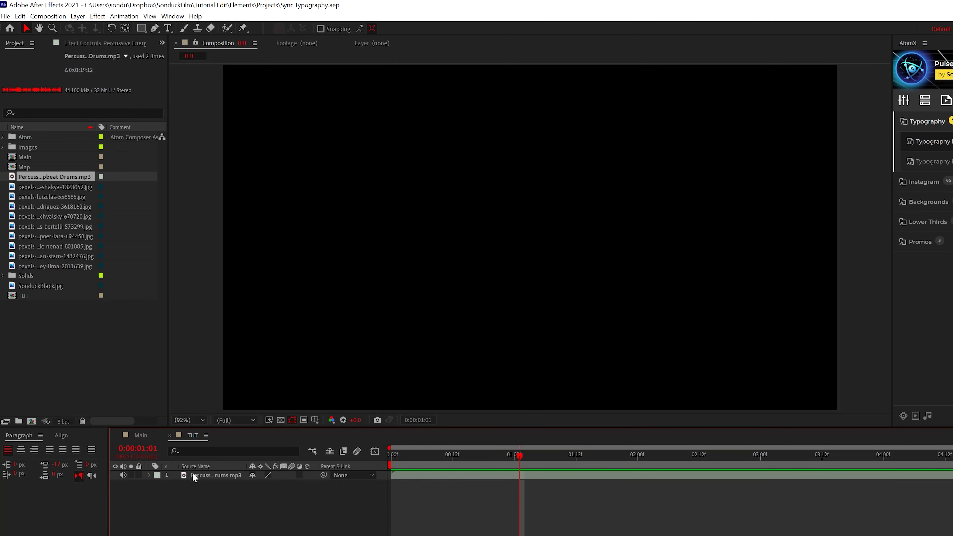
click(214, 476)
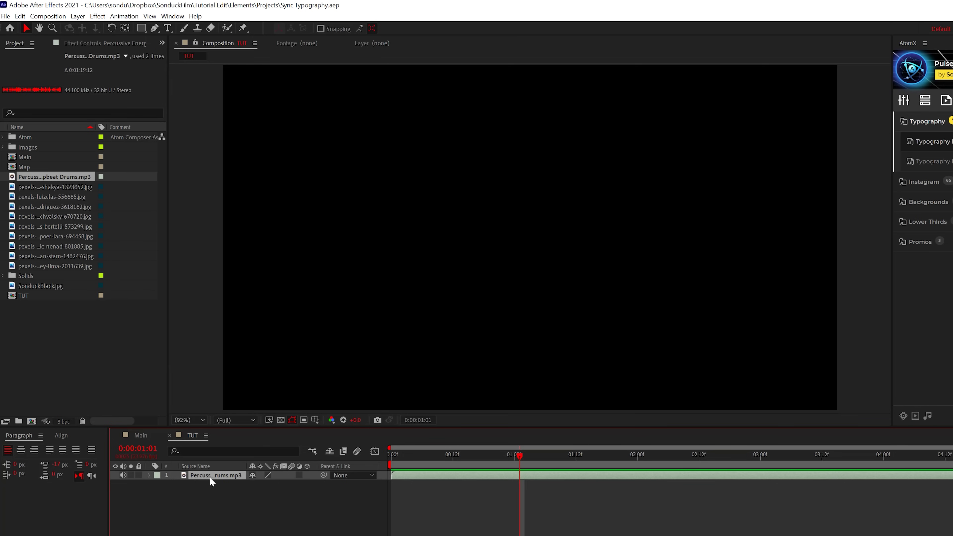
key(l)
key(l)
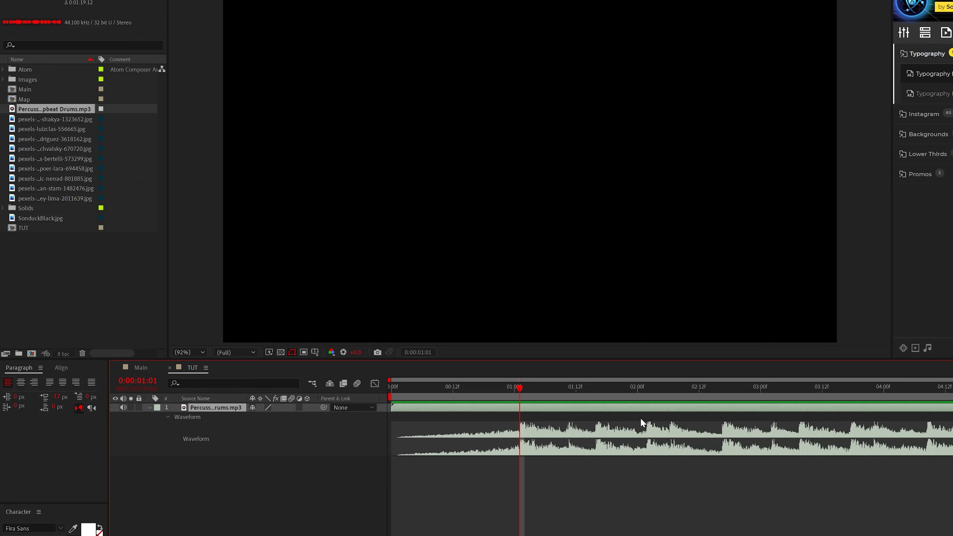
Step: Preview the beat and park the playhead on the first beat at 0:00:01:01
click(501, 390)
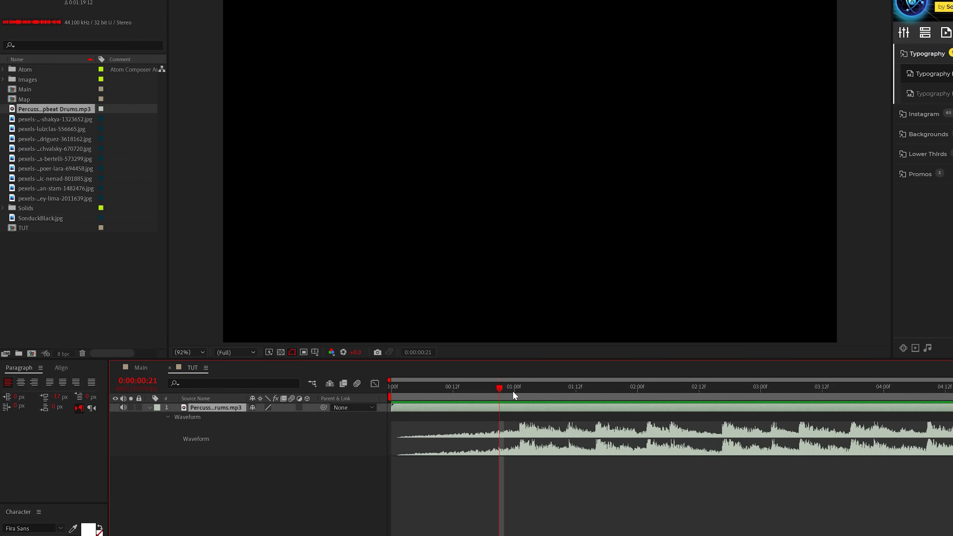
key(space)
key(space)
click(519, 389)
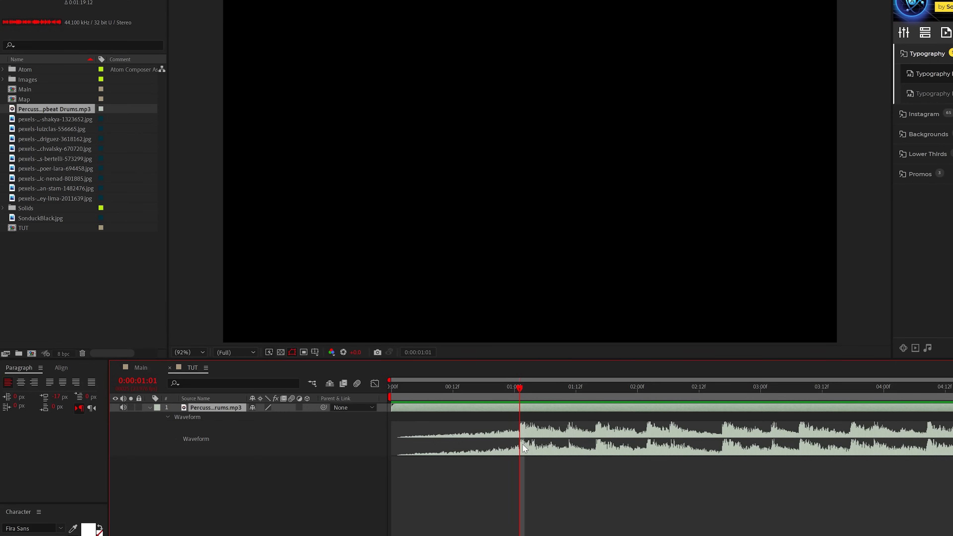
Step: Add layer markers to the percussion layer on the beats at 0:00:01:01 and 0:00:01:16
click(78, 16)
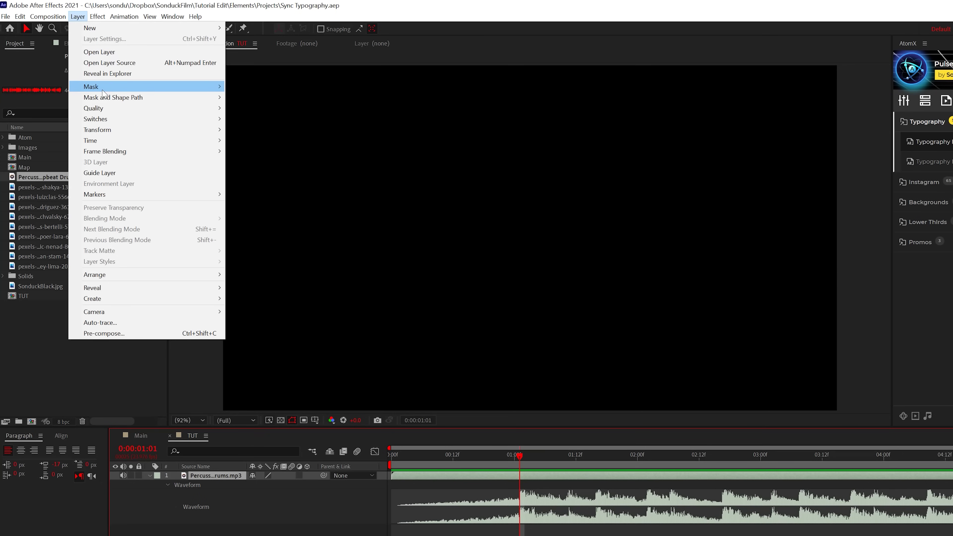
mouse_move(210, 194)
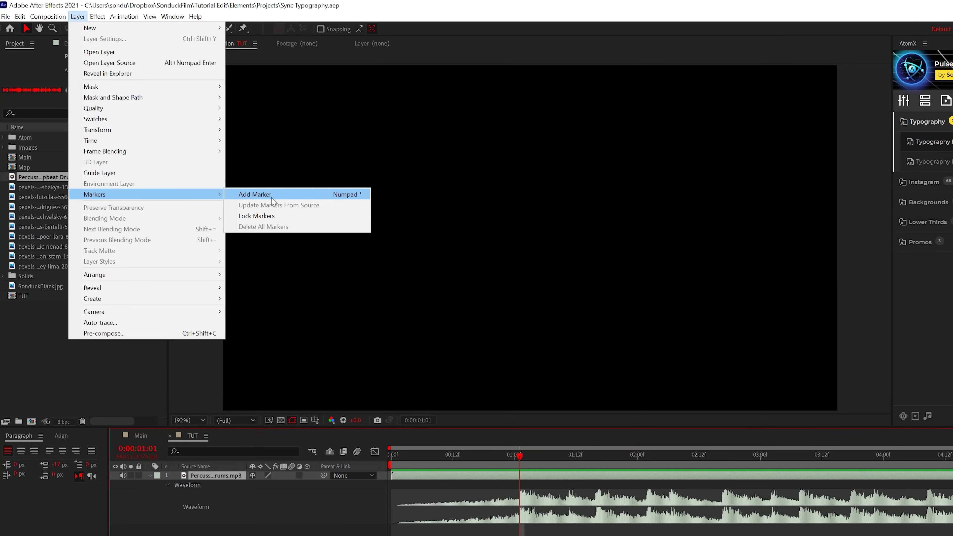
click(250, 199)
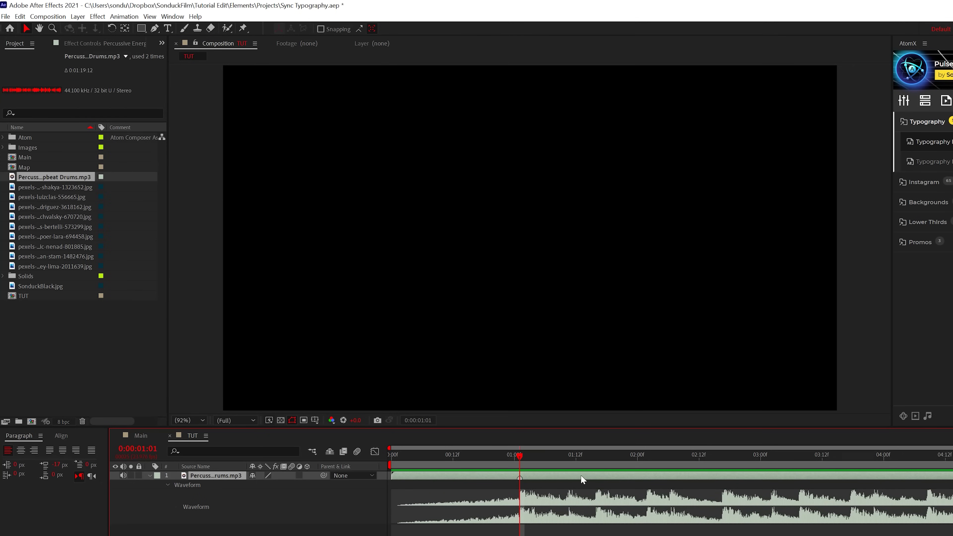
click(592, 456)
click(596, 458)
click(78, 17)
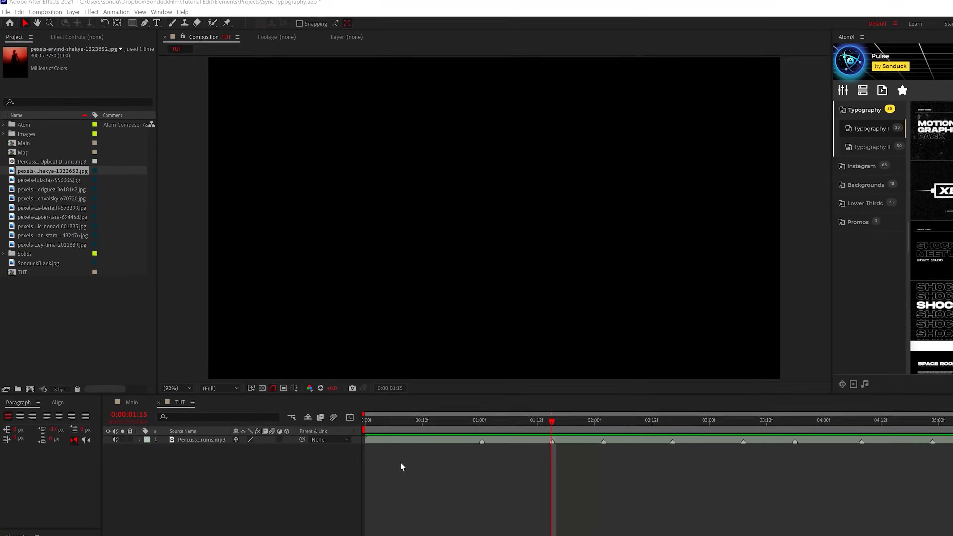
Step: Place the red silhouette photo in TUT, running from the first beat to the next
drag(57, 187, 192, 474)
drag(449, 470, 572, 469)
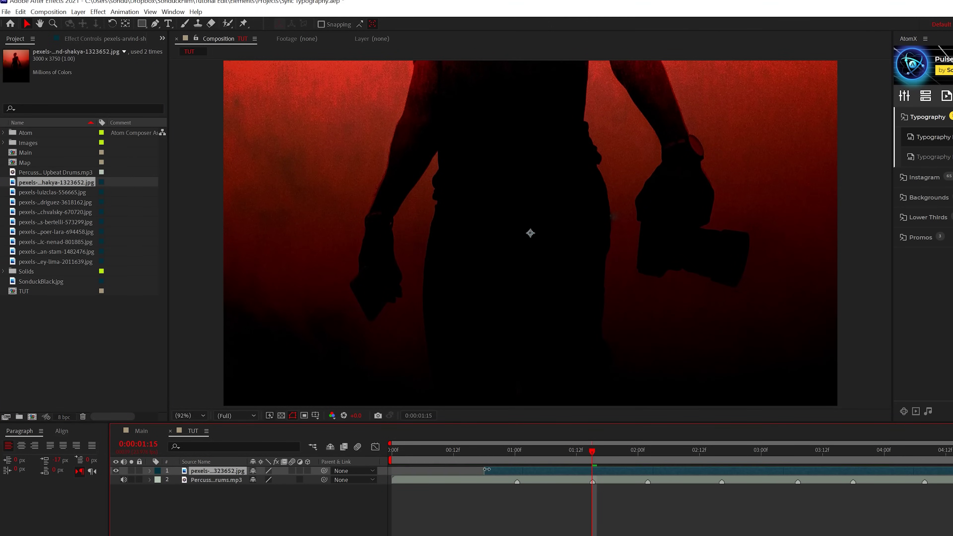
key(alt+])
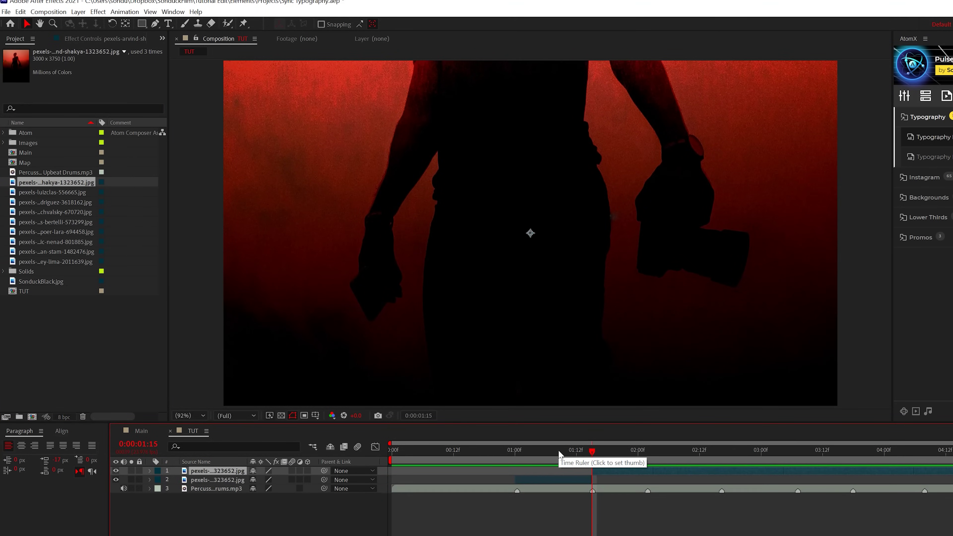
drag(584, 450, 388, 435)
key(space)
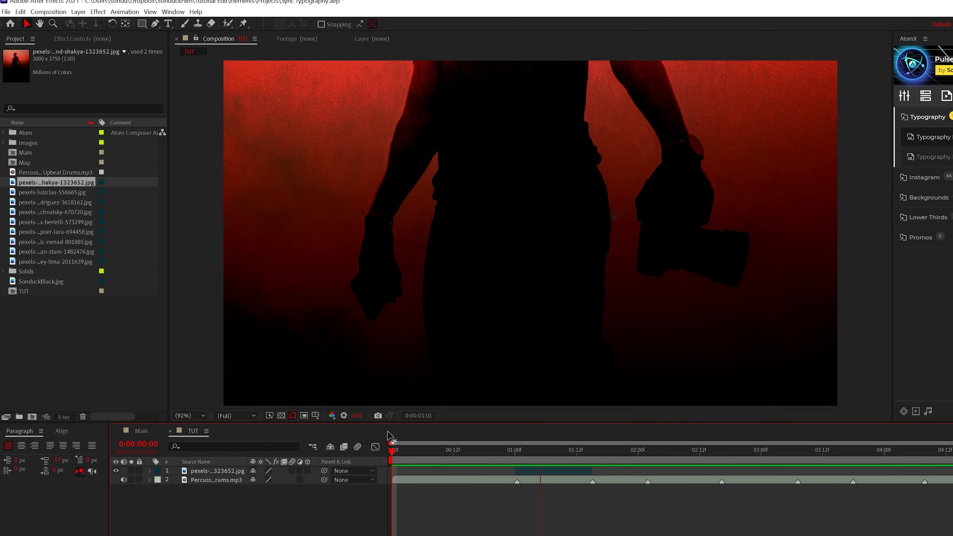
Step: Add the FAST text layer over the red silhouette photo and preview it
mouse_move(575, 452)
mouse_down()
mouse_move(547, 450)
mouse_move(557, 450)
mouse_up()
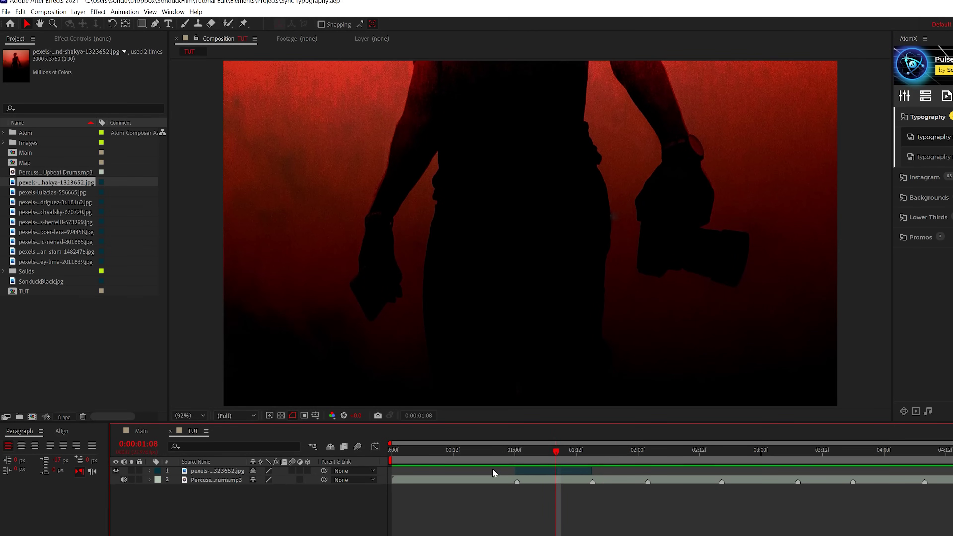
key(p)
key(ctrl+t)
click(527, 207)
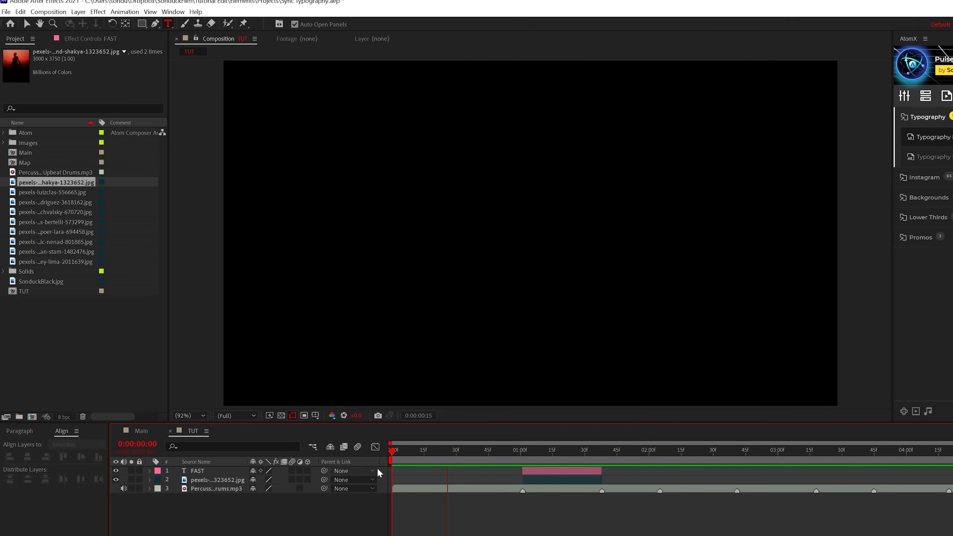
key(space)
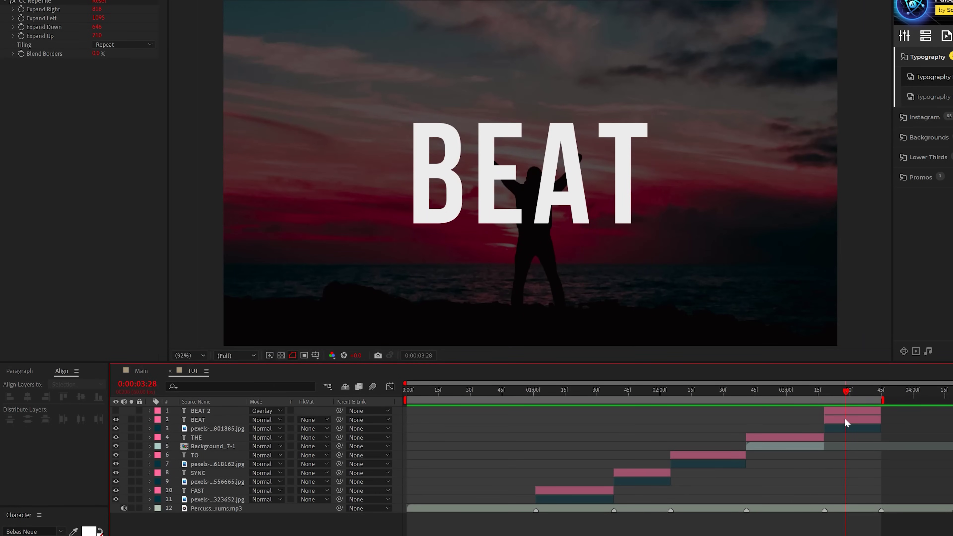
Step: Preview the word sequence, reveal the percussion waveform, and select the FAST text layer
key(space)
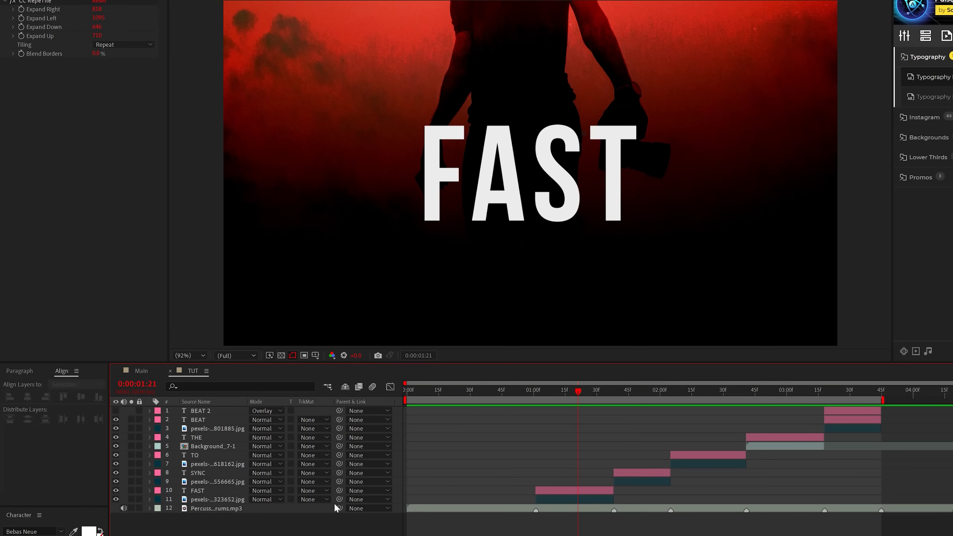
drag(573, 393, 556, 395)
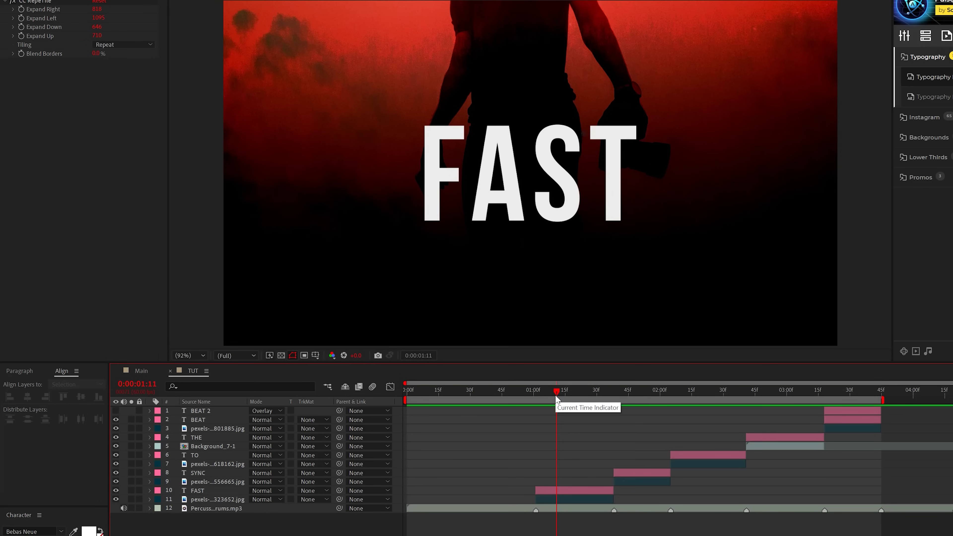
key(space)
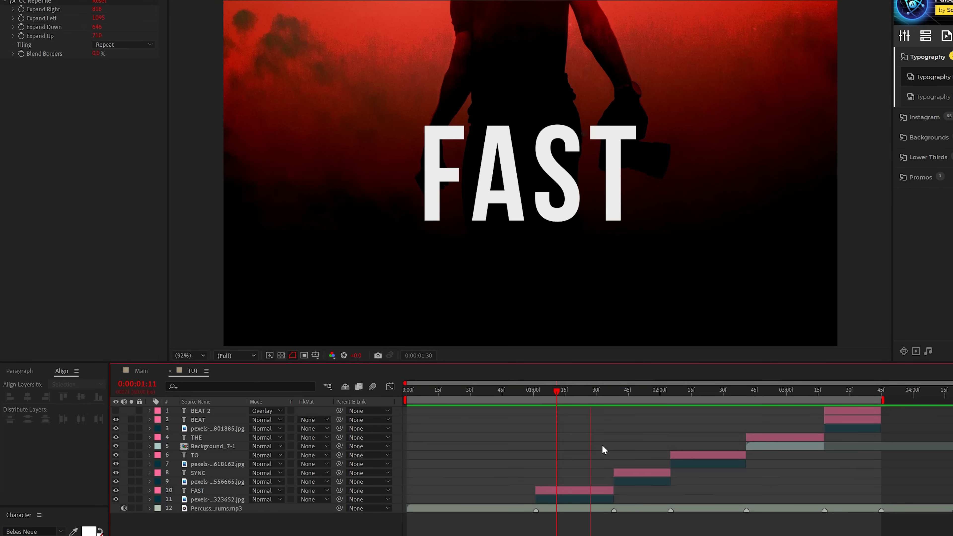
click(595, 390)
click(590, 391)
key(l)
key(l)
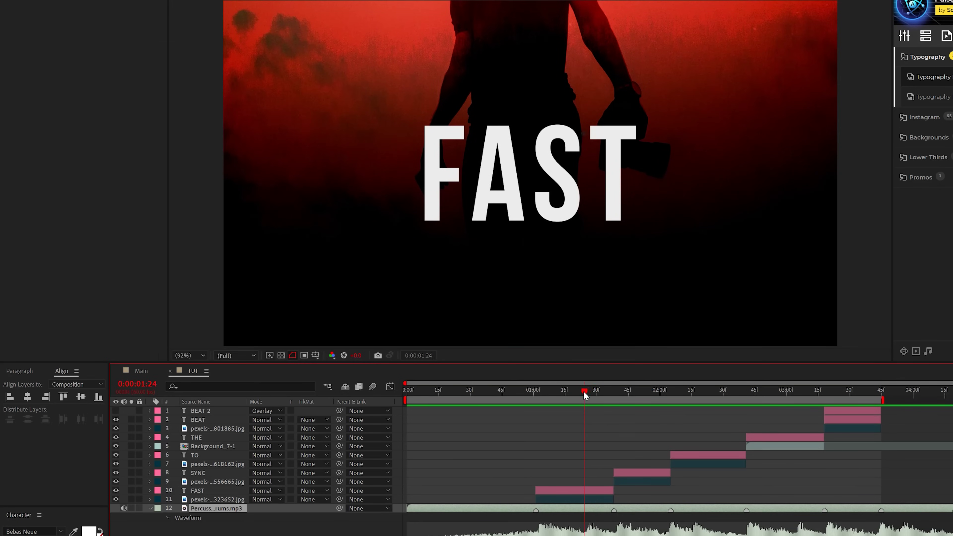
click(195, 491)
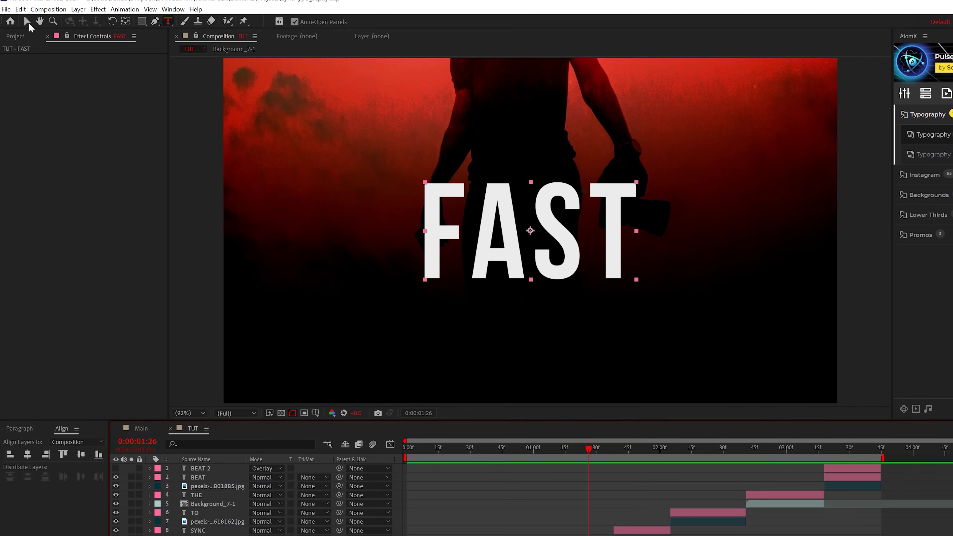
Step: Duplicate FAST as FAST 2 and enlarge the copy's Scale so the word jumps
click(21, 9)
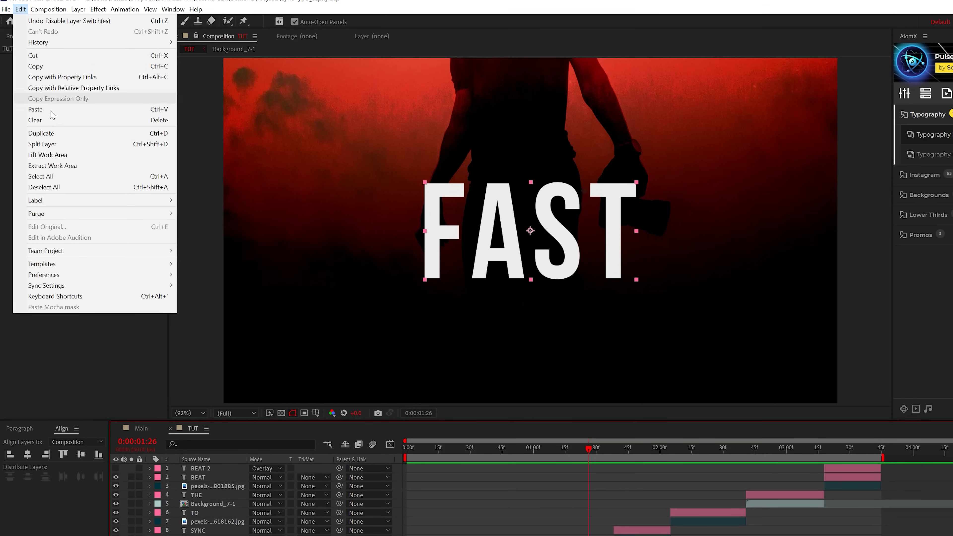
click(41, 140)
key(s)
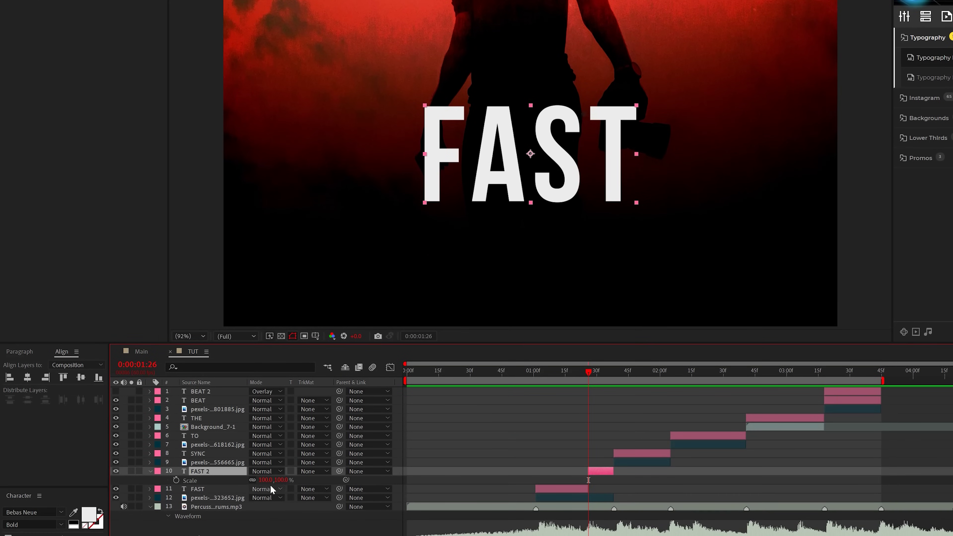
drag(267, 481, 323, 479)
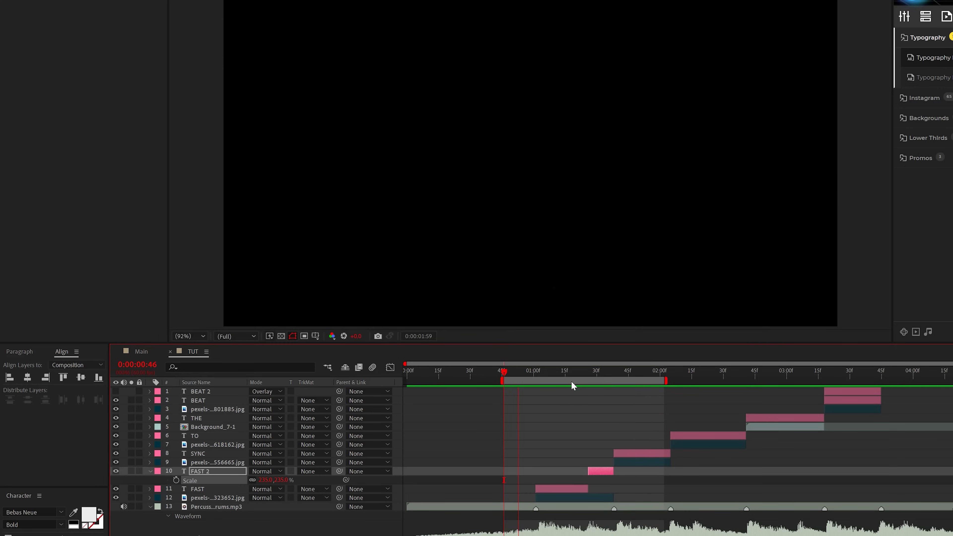
key(ctrl+Up)
key(ctrl+Up)
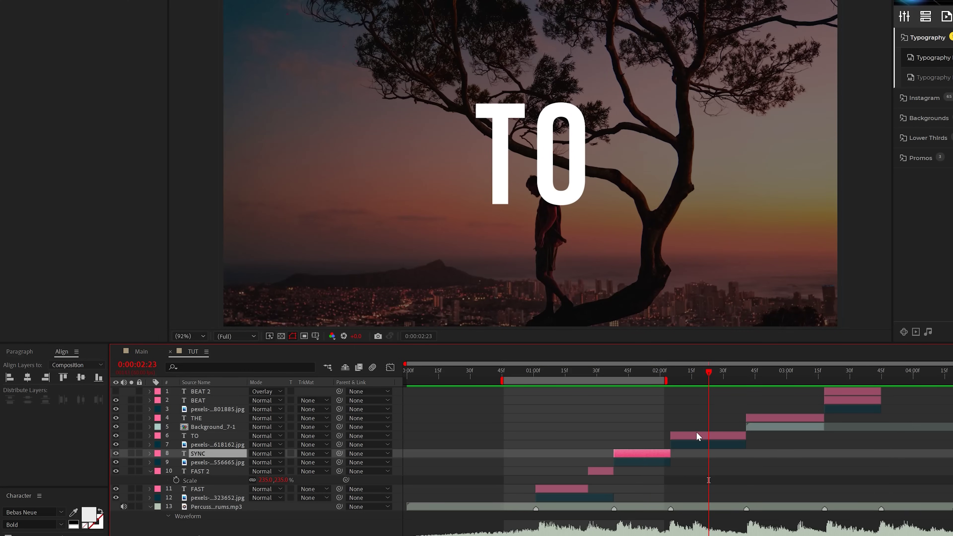
Step: Apply CC RepeTile to TO, tiling it out to the left and 600 upward
click(696, 435)
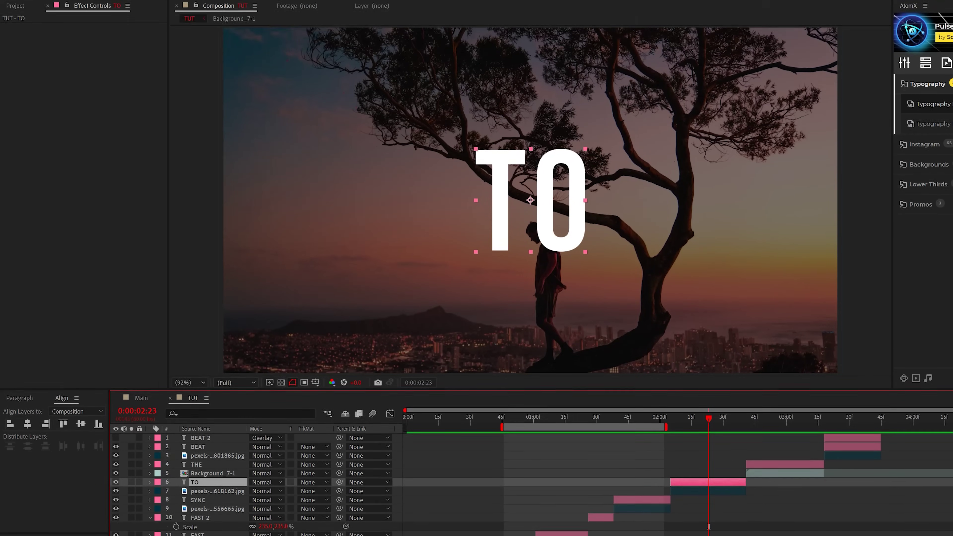
click(98, 7)
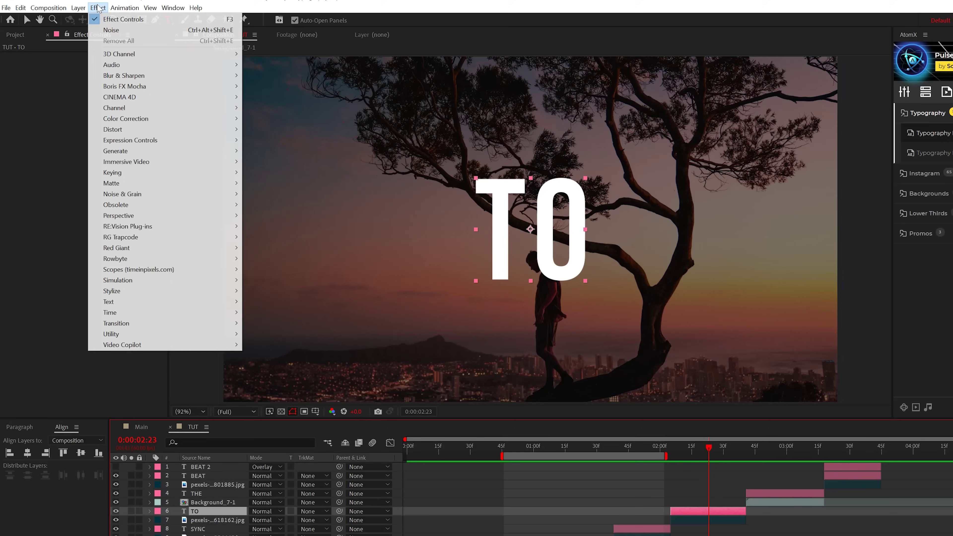
mouse_move(112, 293)
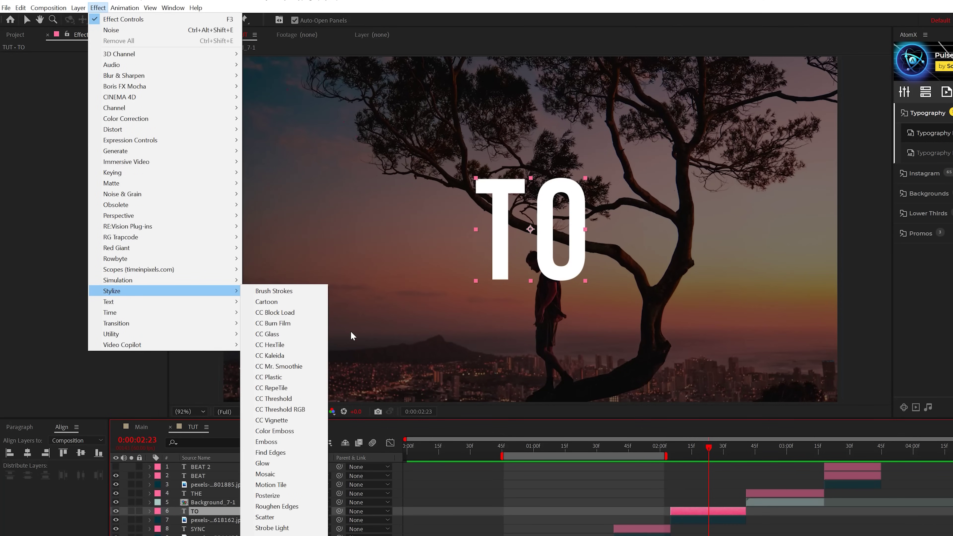
click(267, 391)
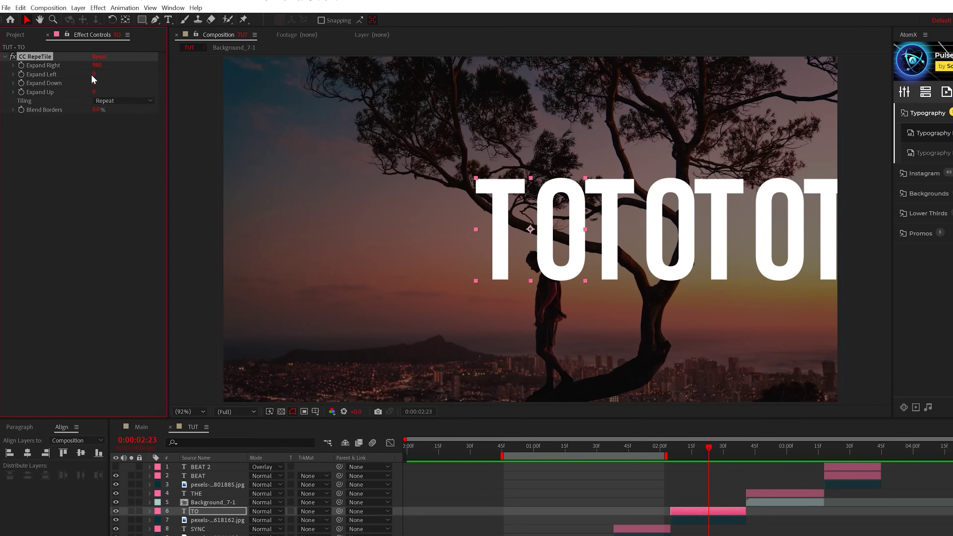
drag(93, 74, 121, 84)
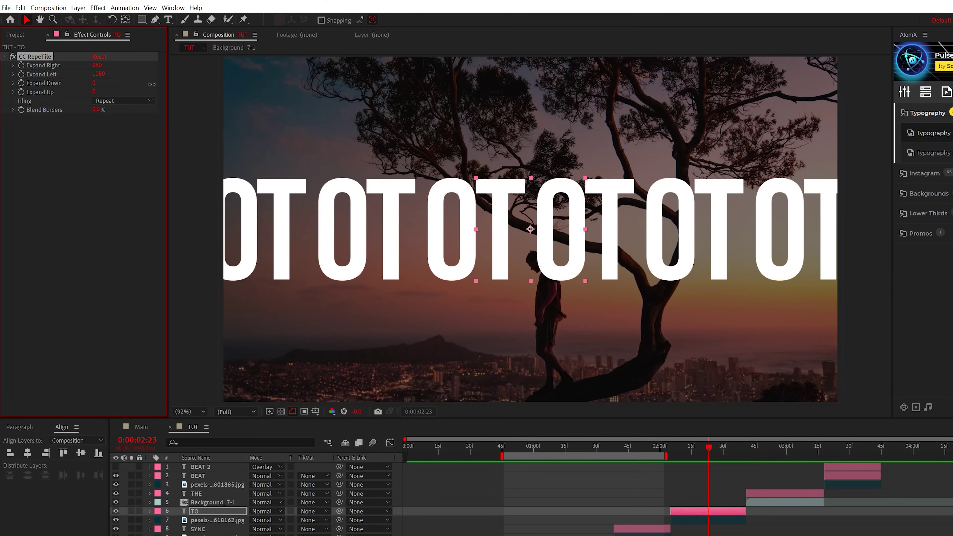
text(600)
key(Return)
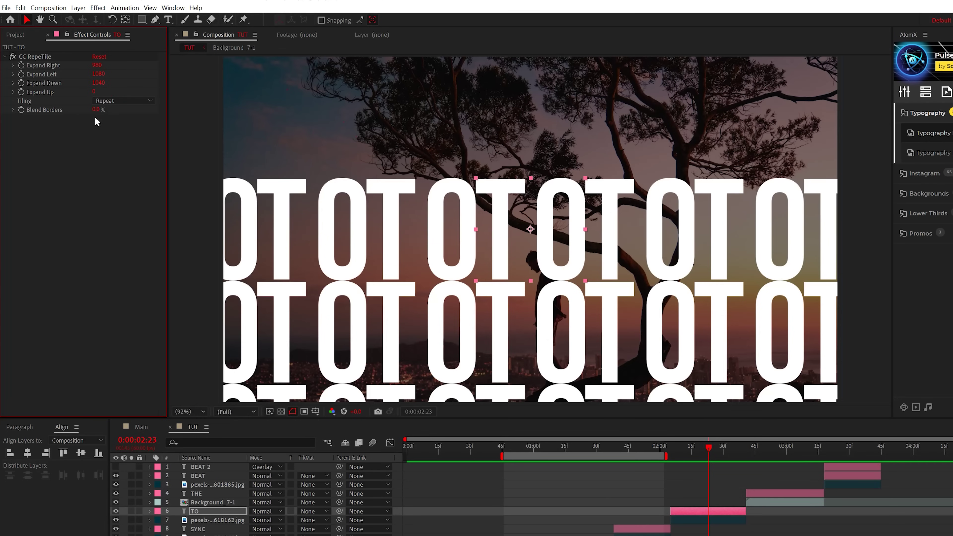
Step: Duplicate the tiled TO as TO 2 and lower its Opacity to 10%
key(ctrl+d)
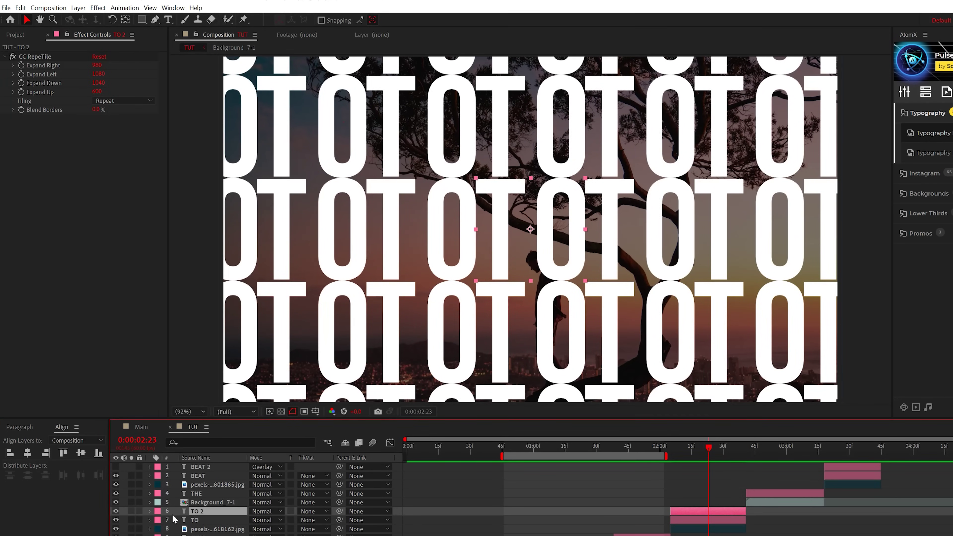
click(196, 520)
key(ctrl+Up)
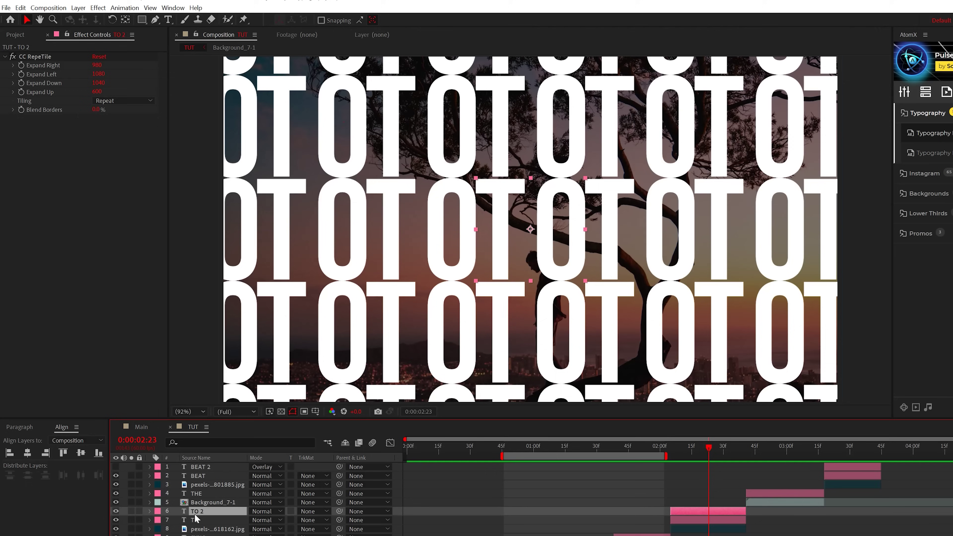
key(t)
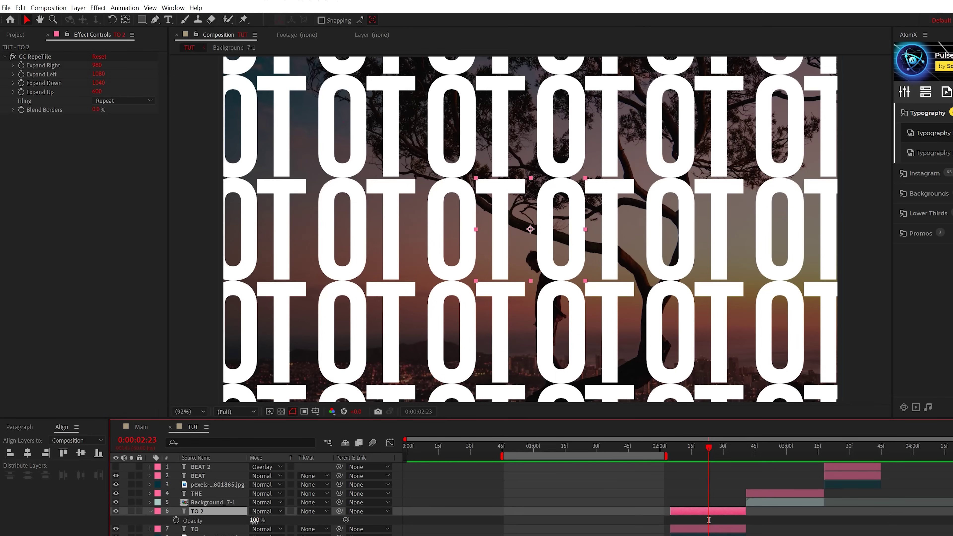
drag(255, 521, 226, 523)
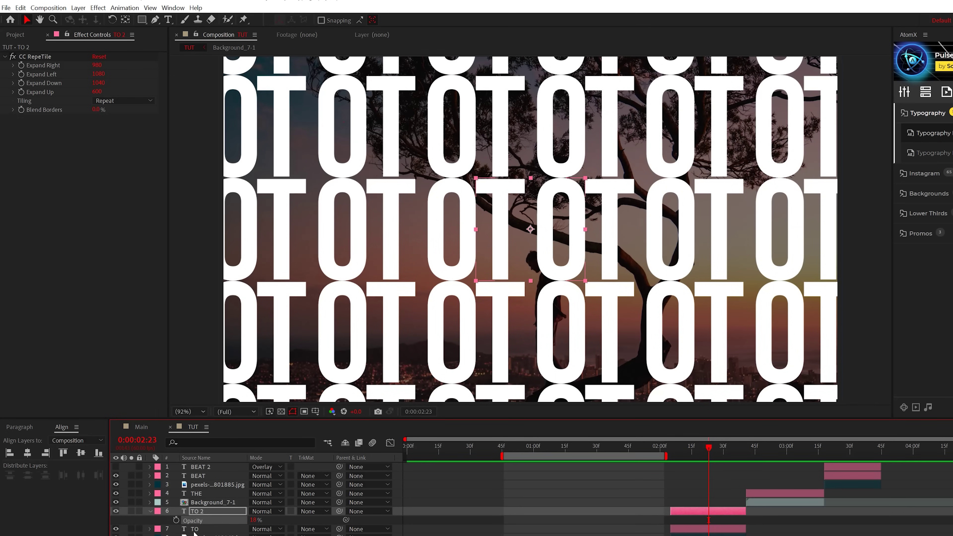
Step: Delete CC RepeTile from the original TO layer so it stays a single word
click(202, 530)
click(37, 59)
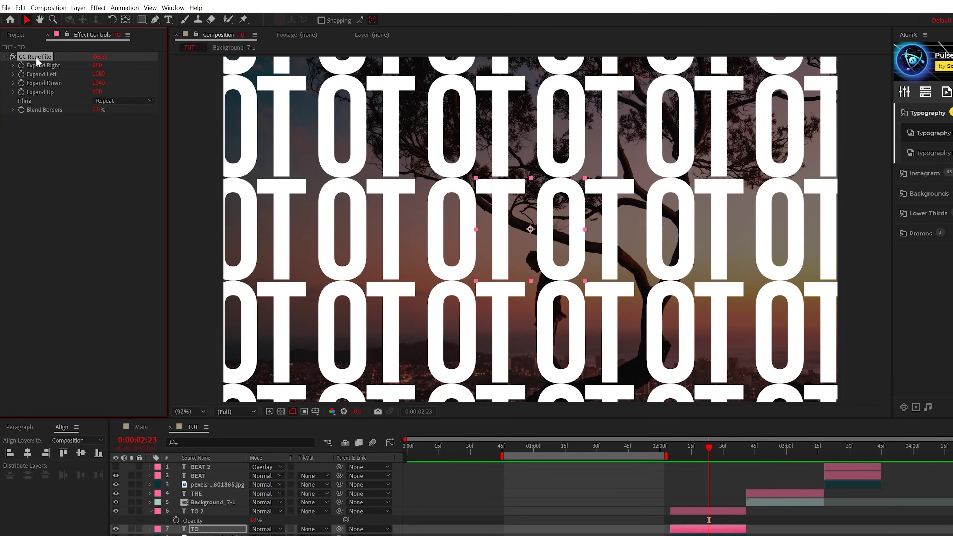
key(Delete)
click(708, 520)
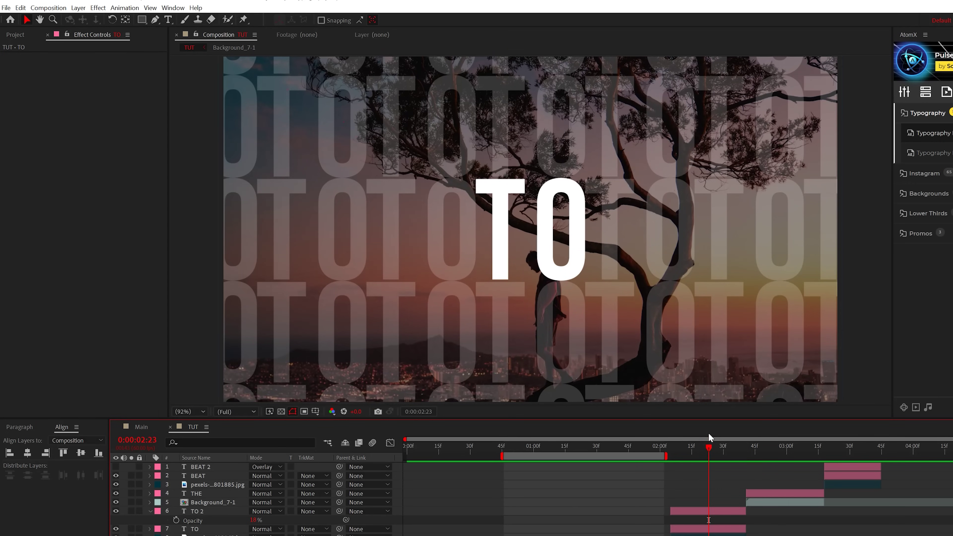
click(149, 511)
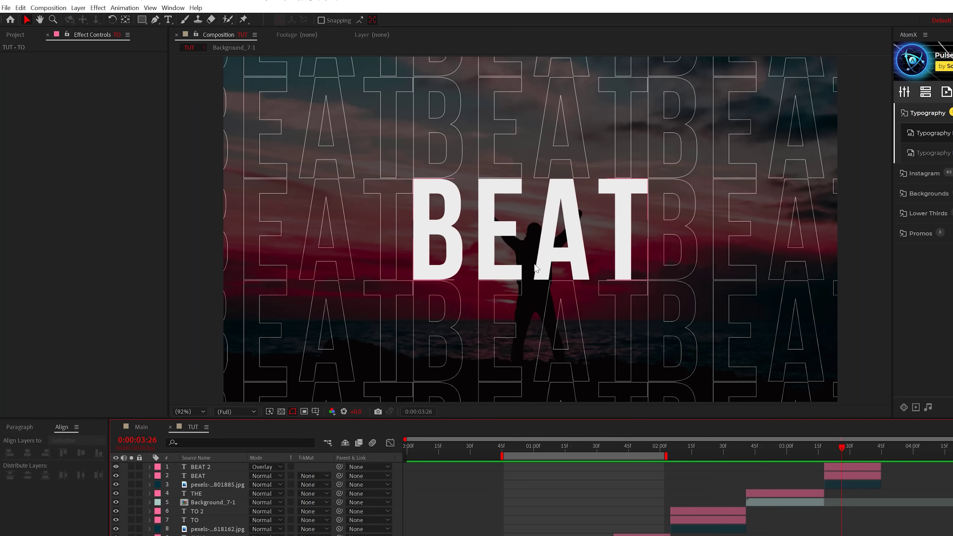
drag(766, 451, 600, 477)
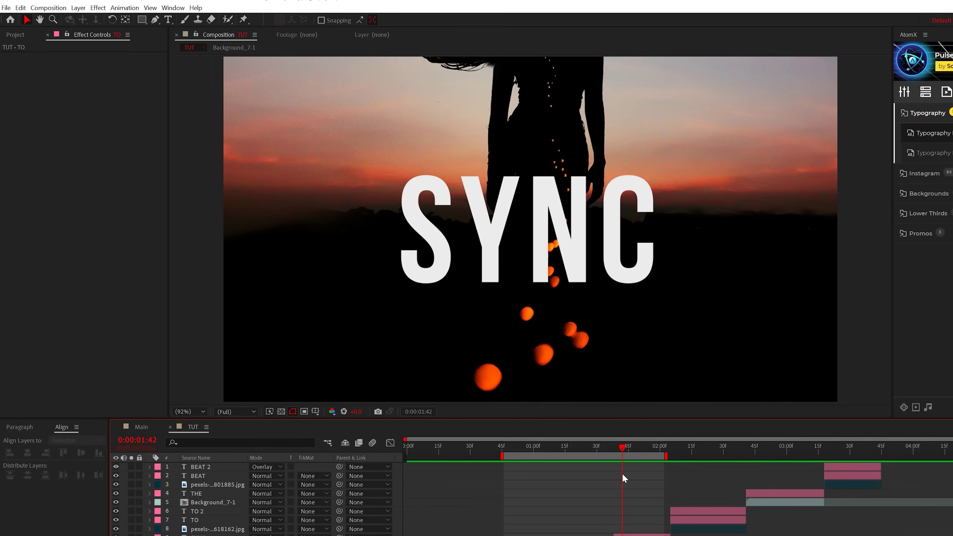
Step: Add a red Fill Color RGB animator to the SYNC text layer
click(526, 229)
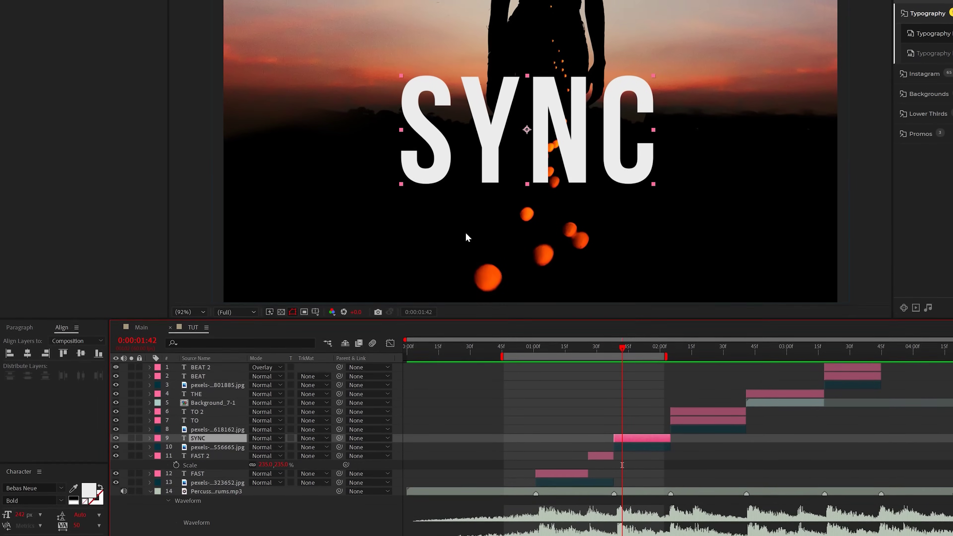
click(150, 429)
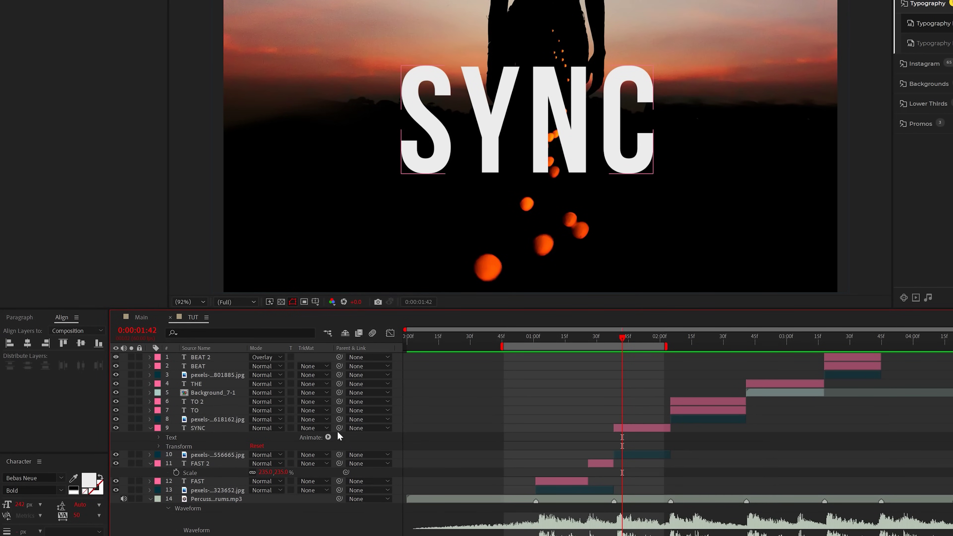
click(328, 438)
mouse_move(360, 338)
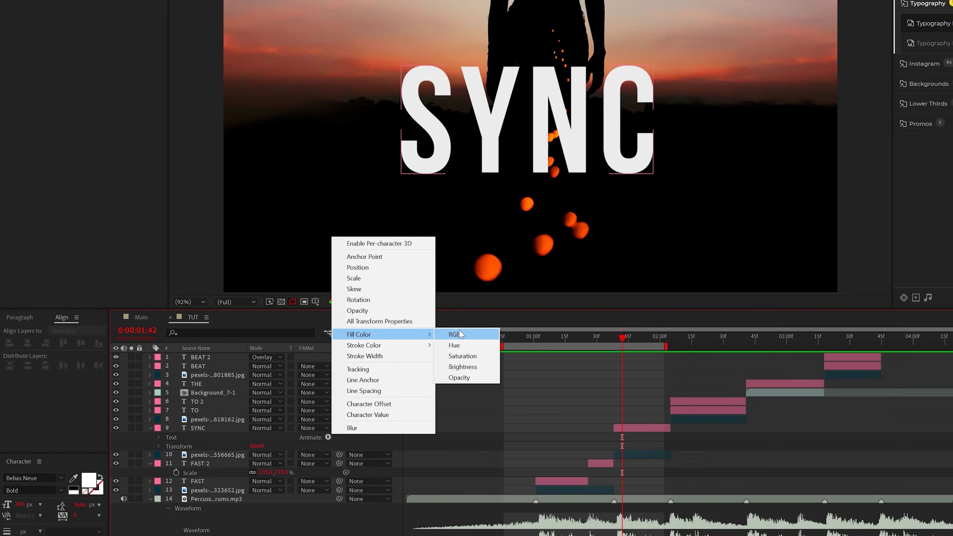
click(454, 335)
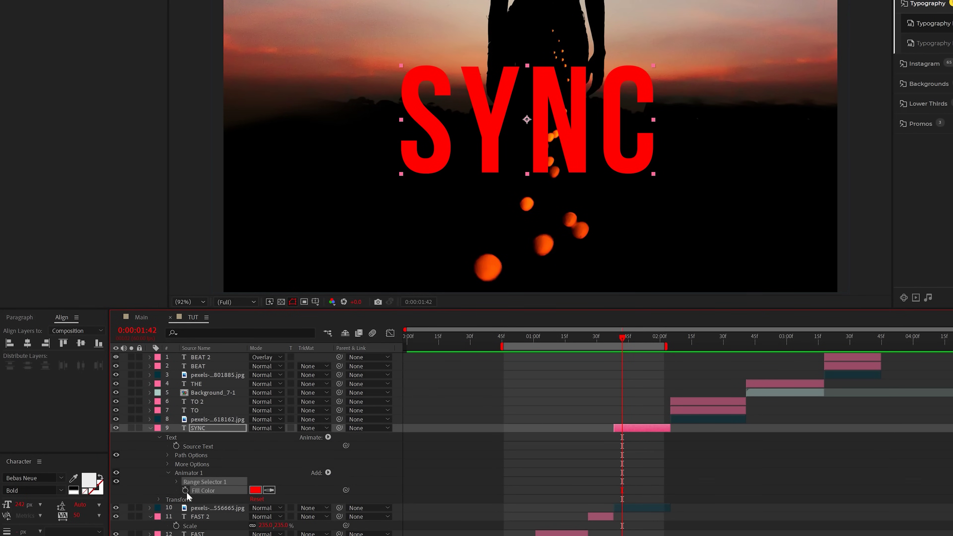
Step: Drive Range Selector 1's Offset with the expression wiggle(20,100)
click(175, 482)
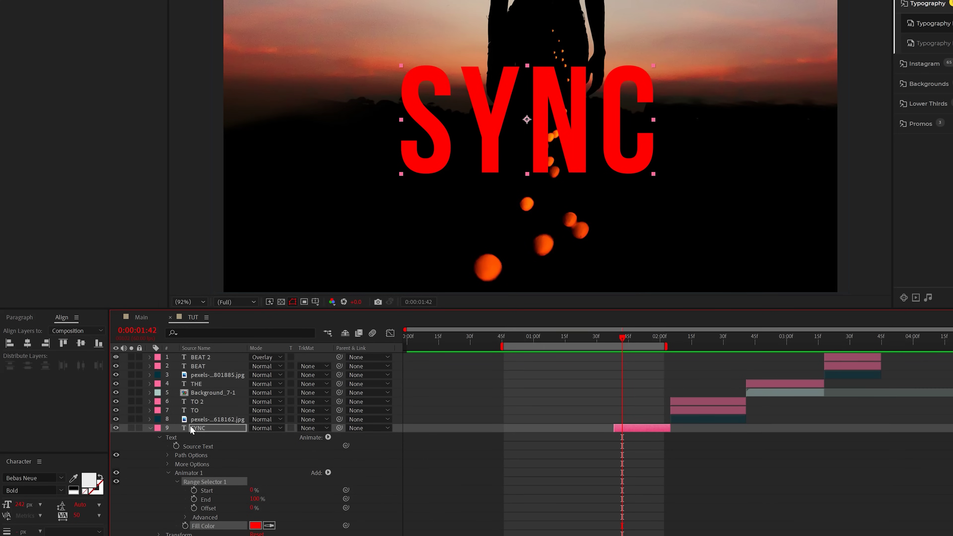
alt+click(195, 508)
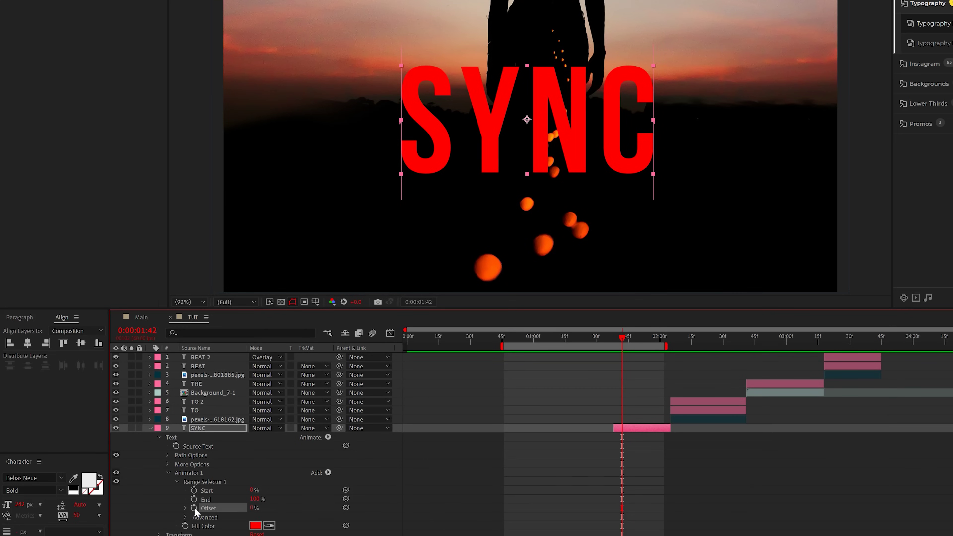
text(wiggl)
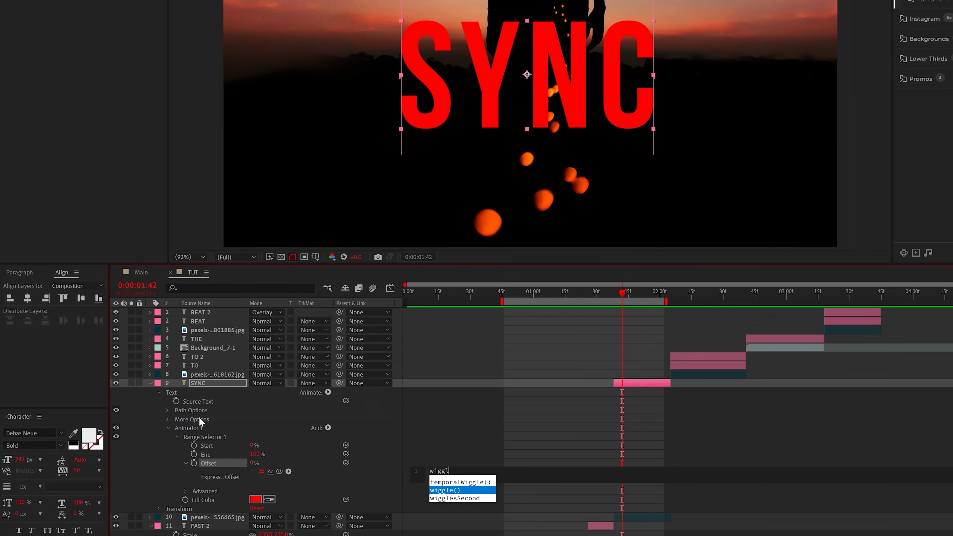
text(e)
key(Return)
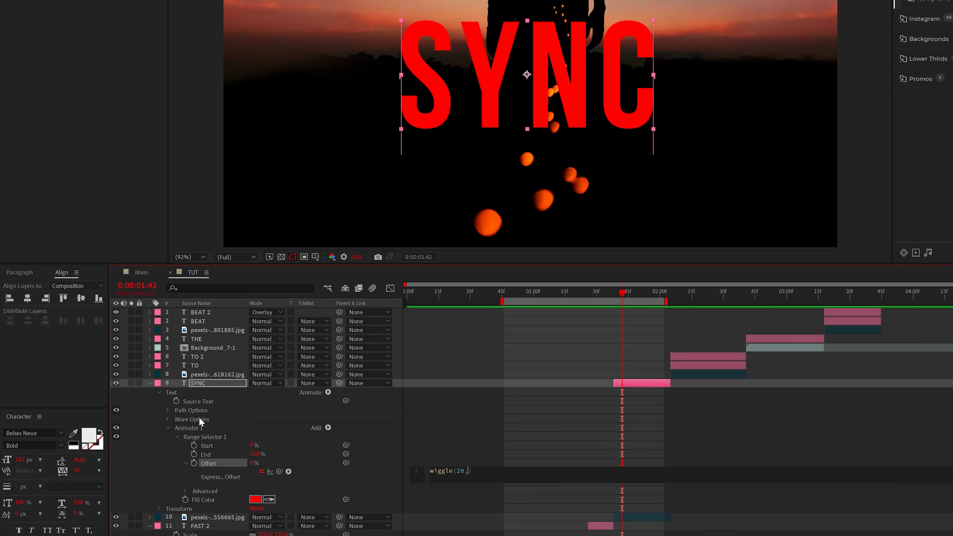
text(20,100)
click(555, 417)
drag(631, 291, 778, 291)
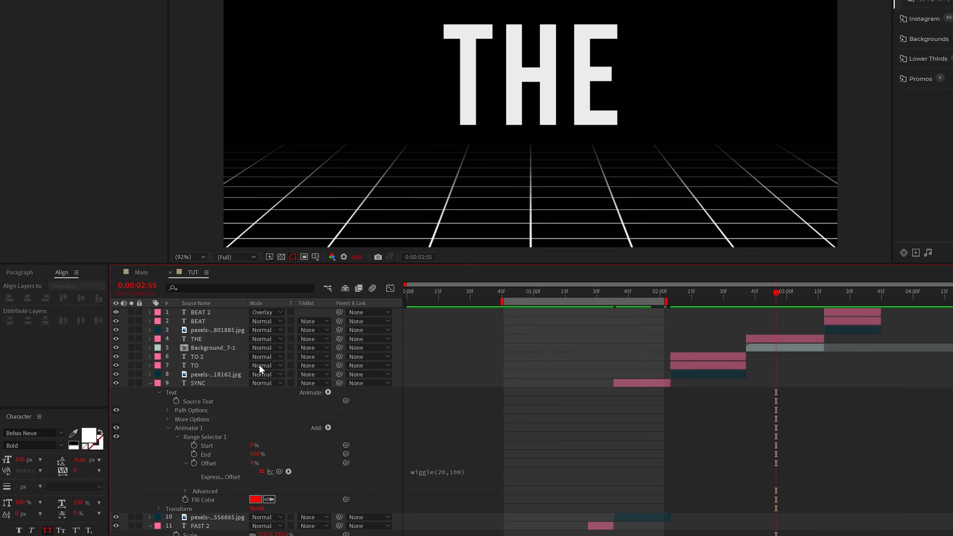
Step: Duplicate THE twice, placing one copy left and one right of the original
click(196, 339)
key(ctrl+d)
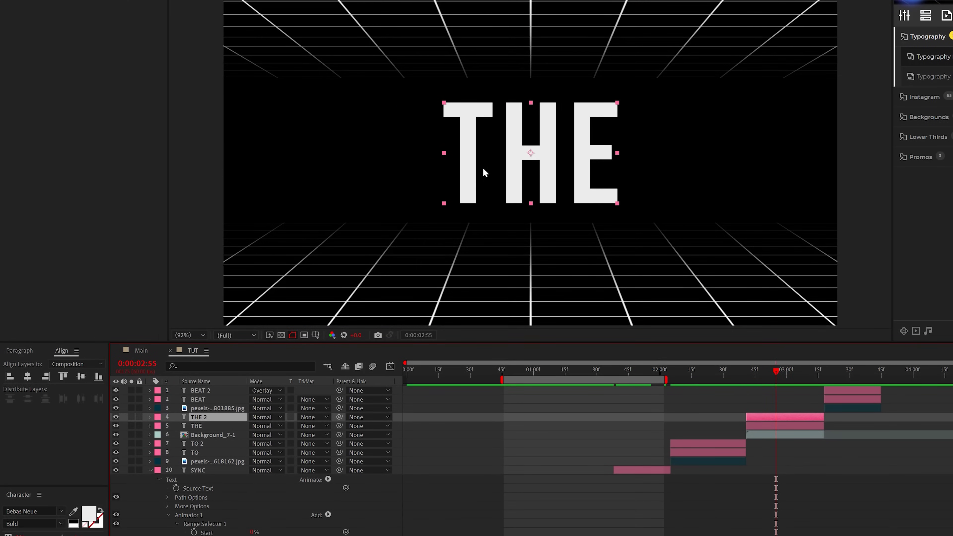
drag(533, 154, 727, 162)
key(ctrl+d)
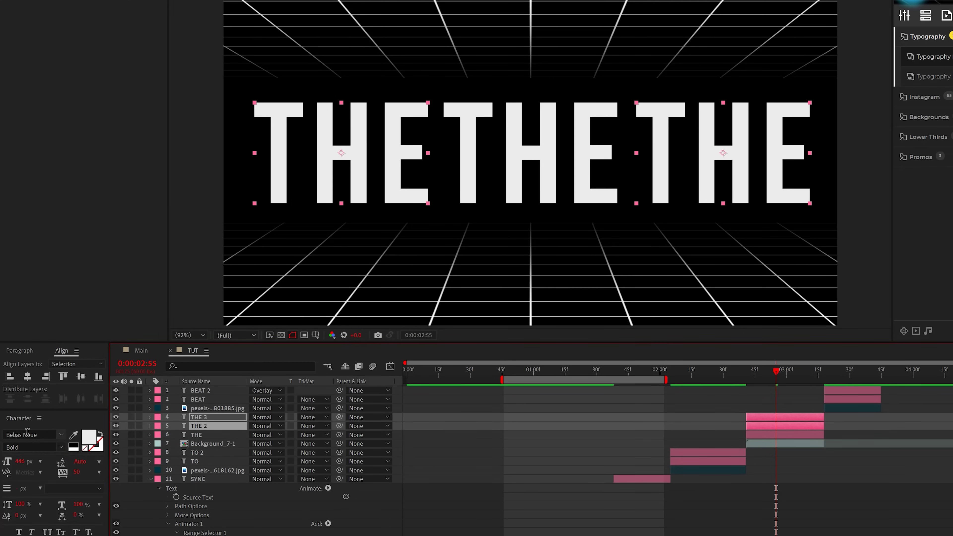
Step: Turn the two THE copies into thicker outlines that start later
click(101, 435)
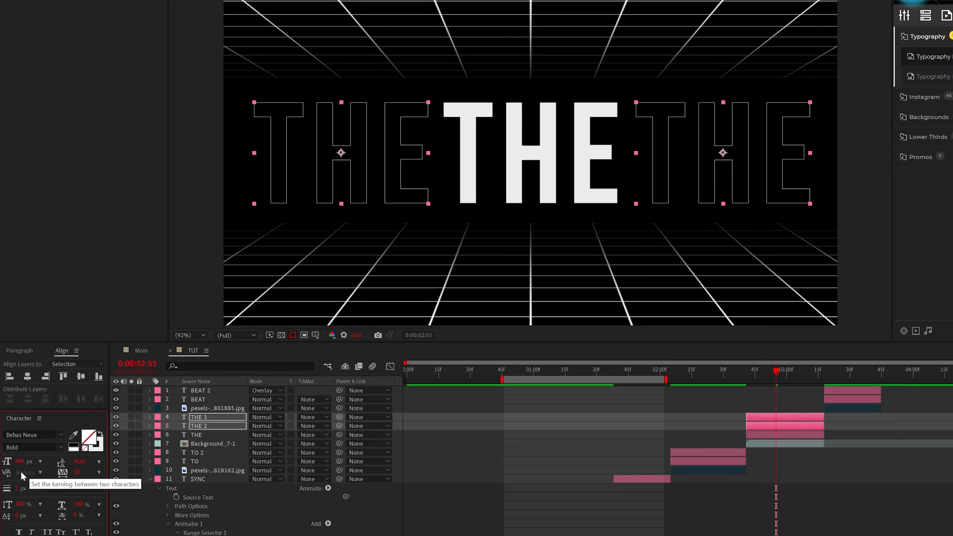
drag(22, 488, 22, 486)
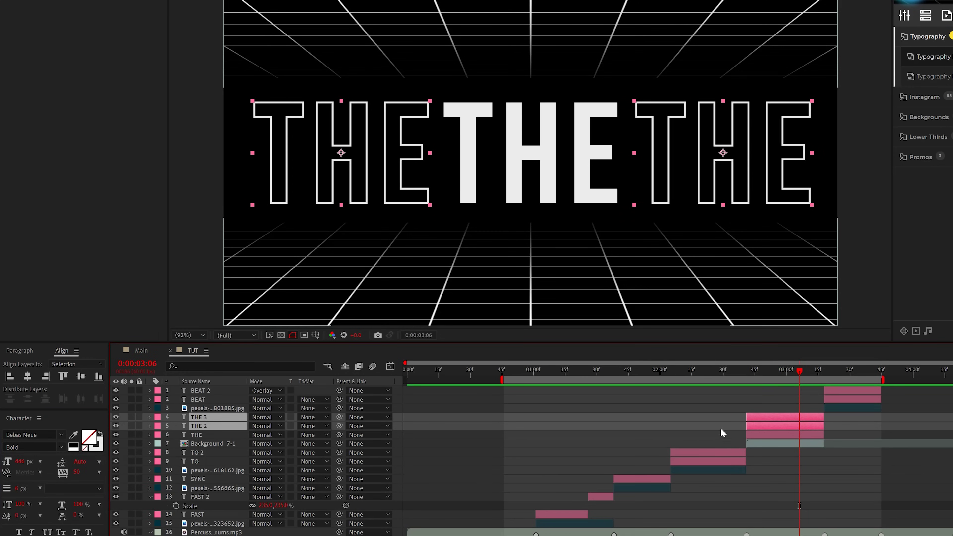
drag(747, 418, 785, 418)
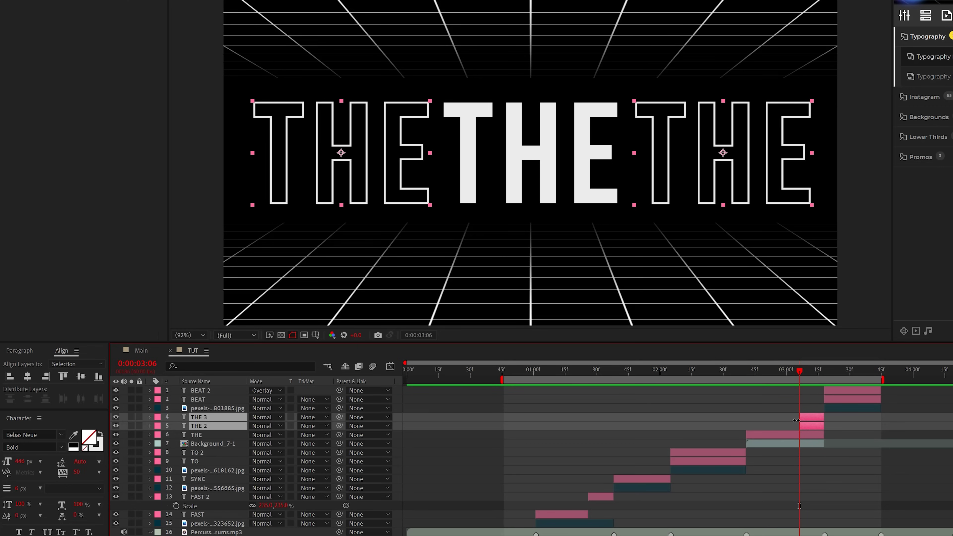
Step: Check the TO timing and play the sequence back from FAST
click(686, 371)
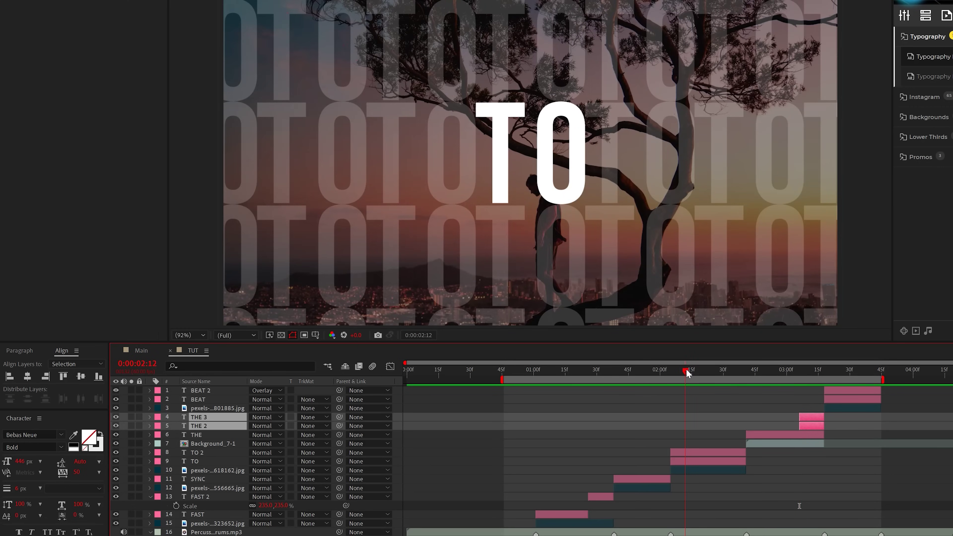
click(527, 372)
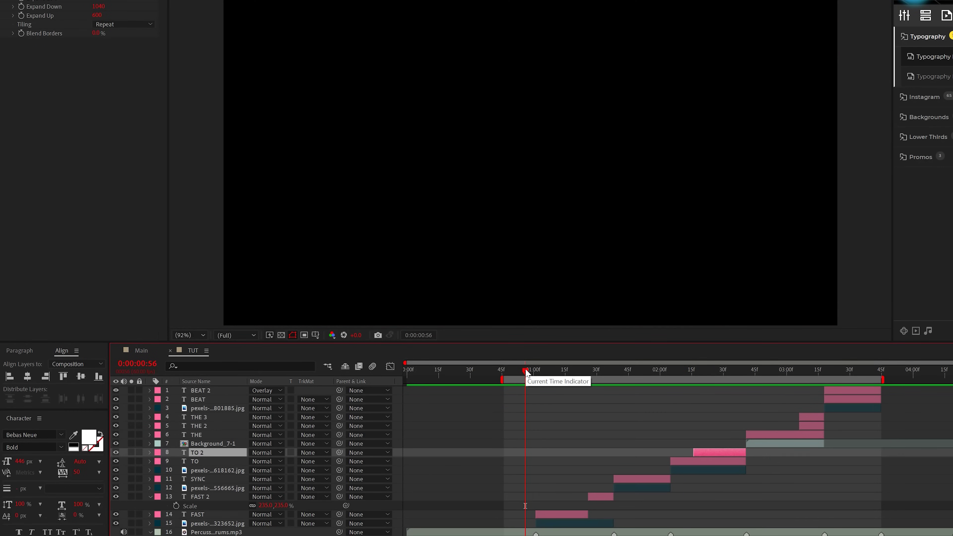
key(space)
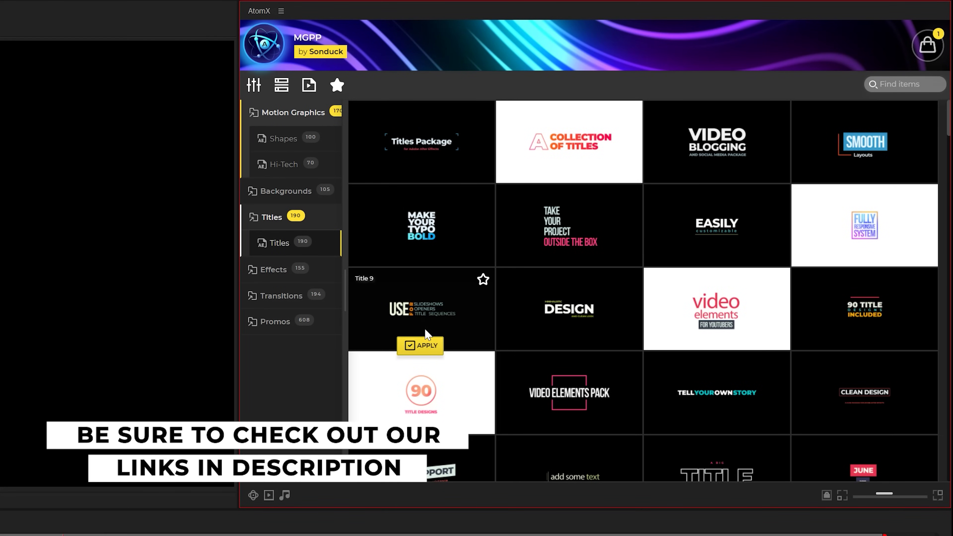
Step: Browse AtomX's Shapes, Hi-Tech and transition categories, then apply TypoSlides with a dark green background
click(295, 142)
click(283, 165)
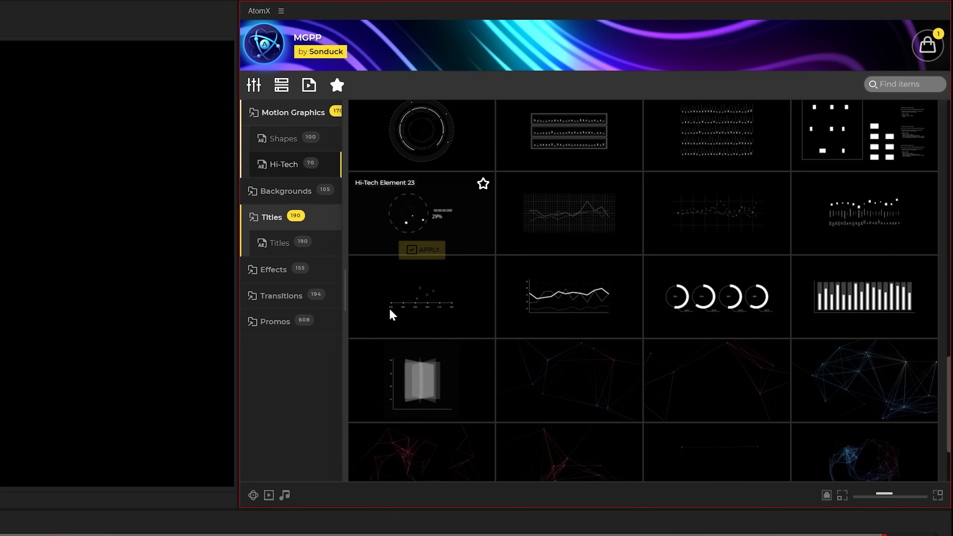
scroll(390, 314, down, 3)
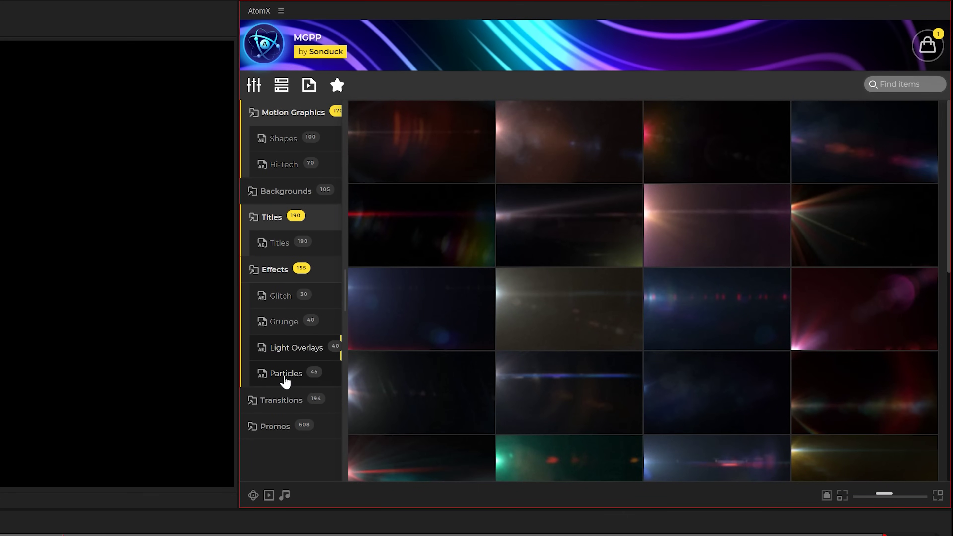
click(286, 376)
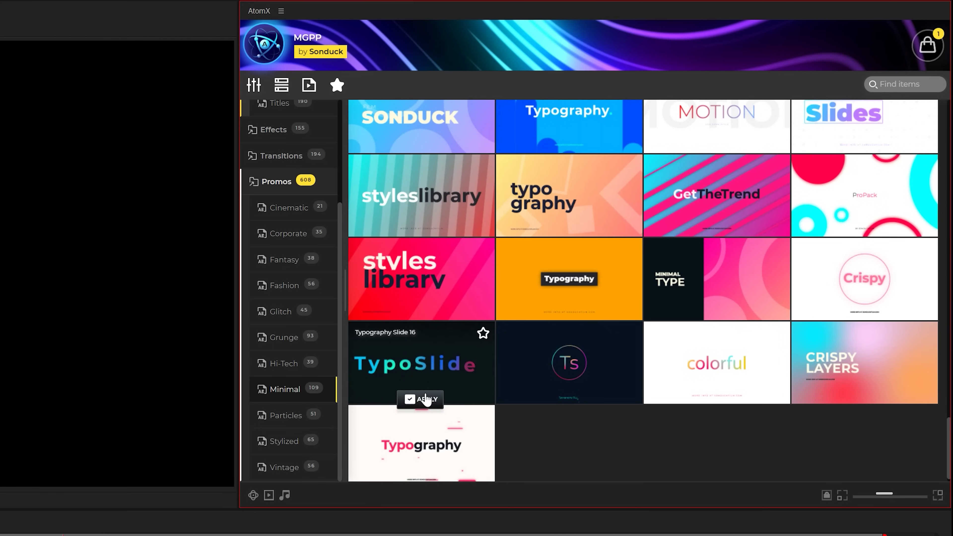
click(420, 397)
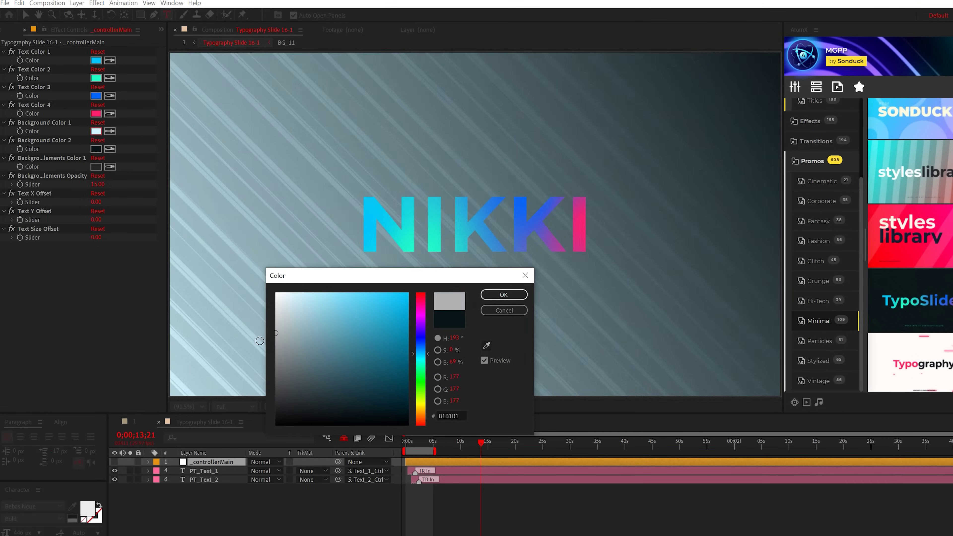
drag(383, 338, 408, 393)
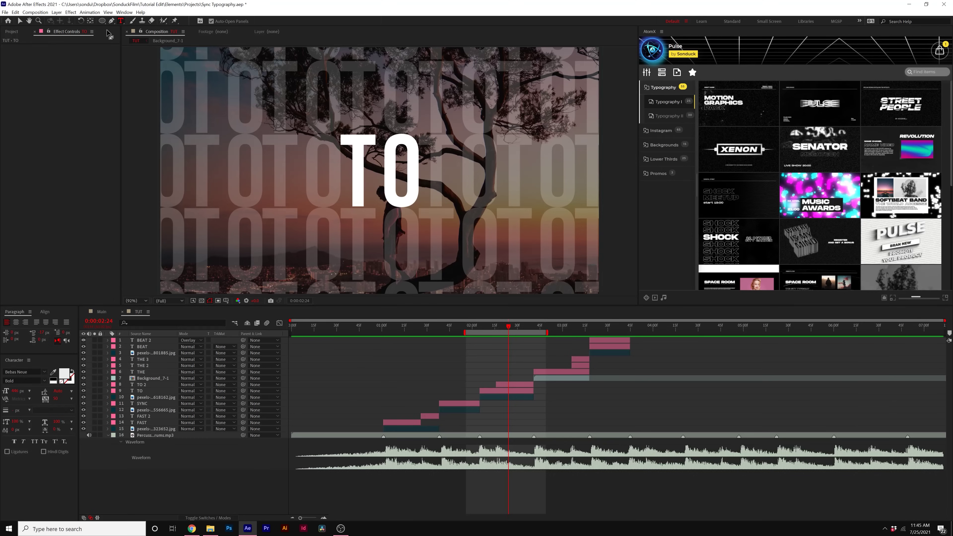
Step: Make a + layer rotated 45° into an ×, in Soft Light, timed to the TO shot
click(270, 117)
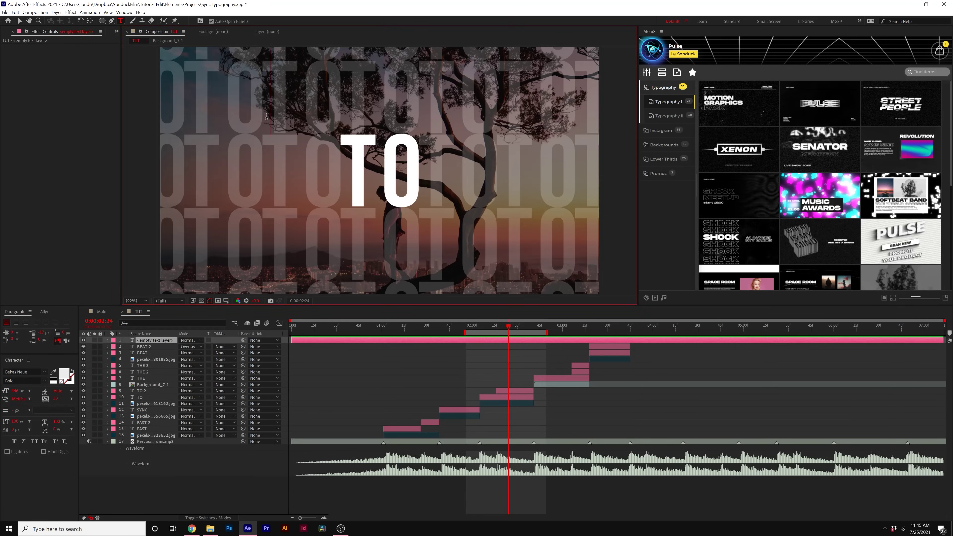
text(+)
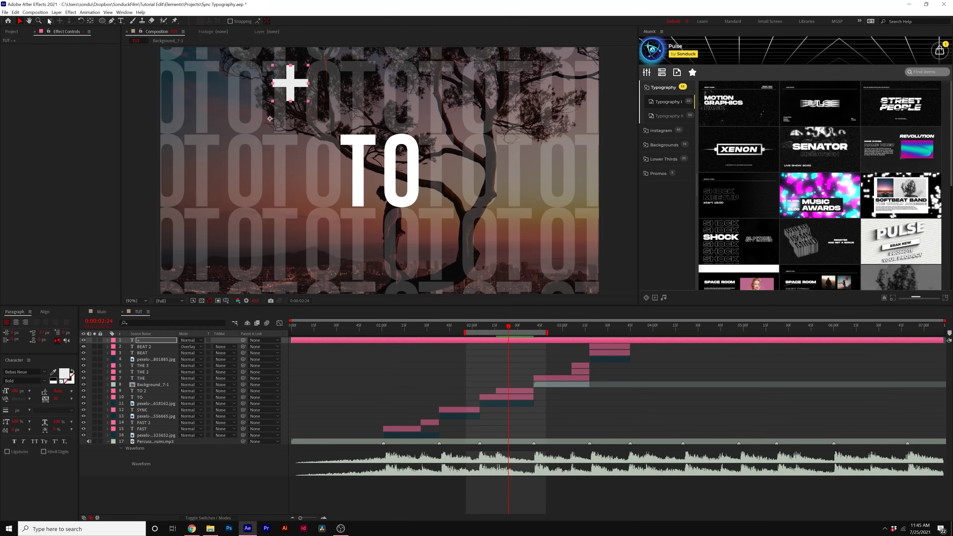
text(r)
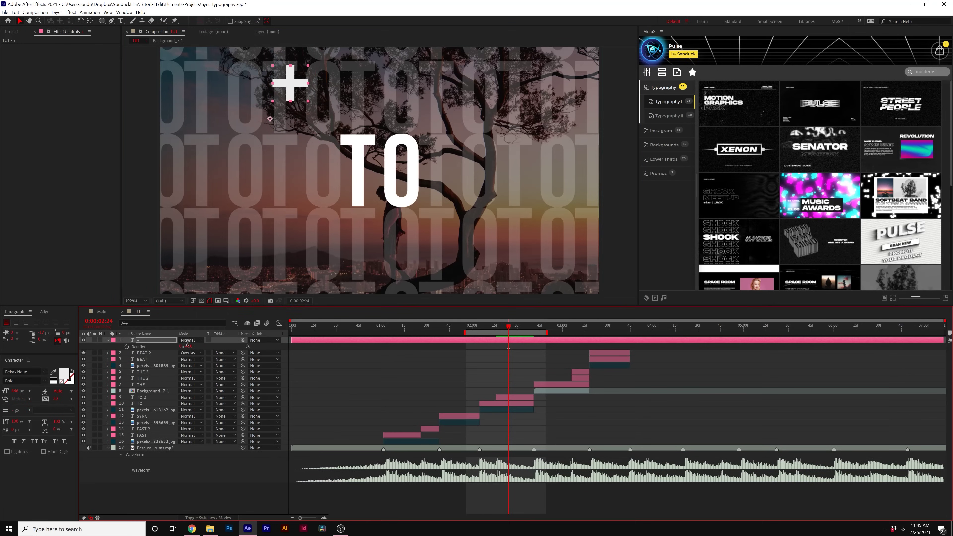
key(Return)
click(189, 340)
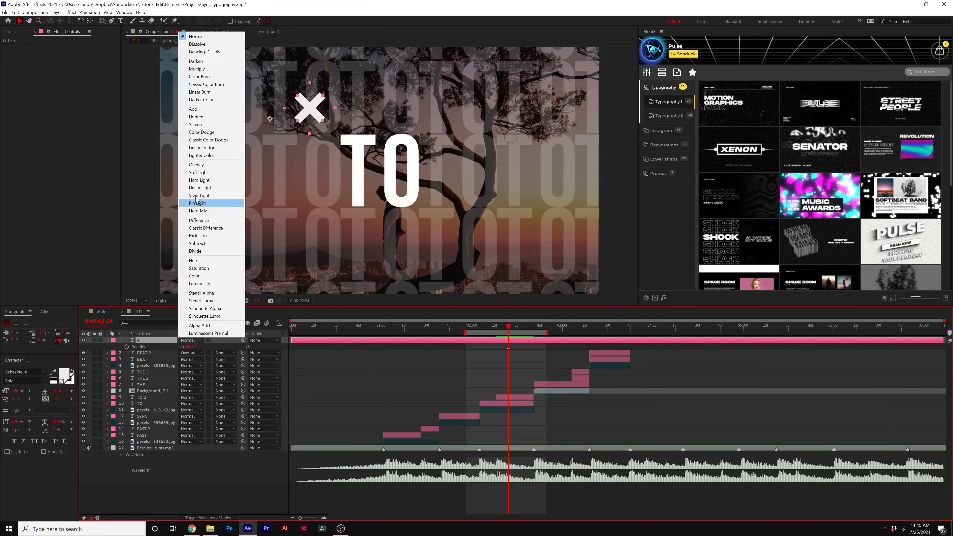
click(202, 172)
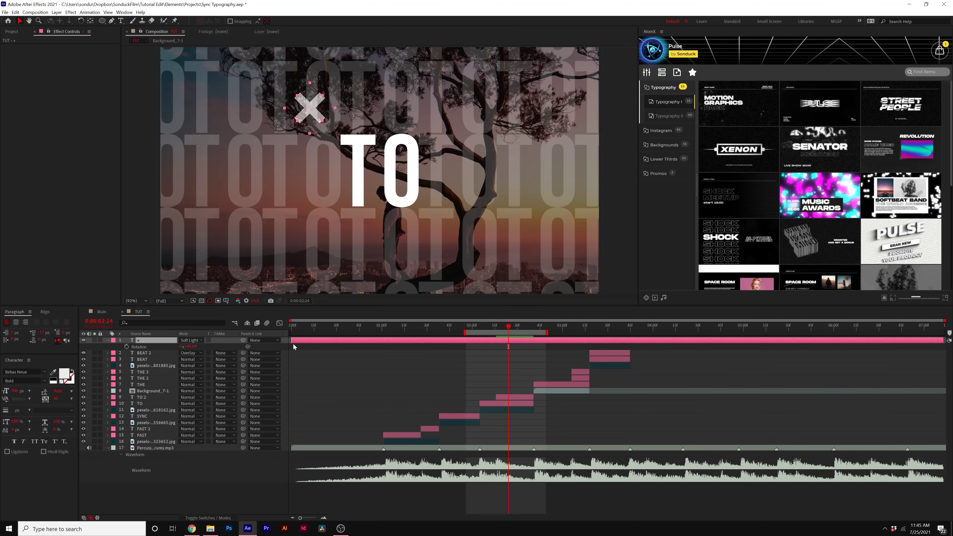
drag(443, 339, 499, 340)
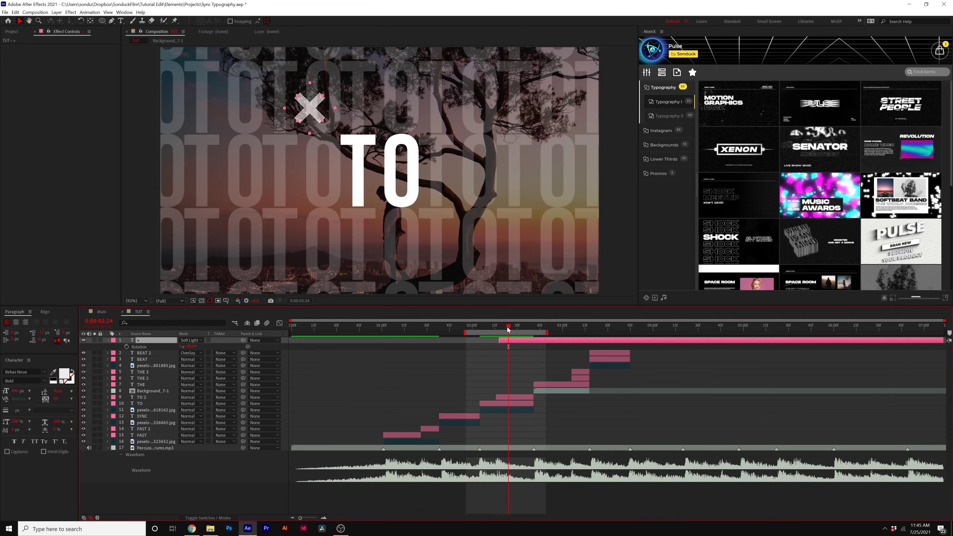
key(alt+bracketright)
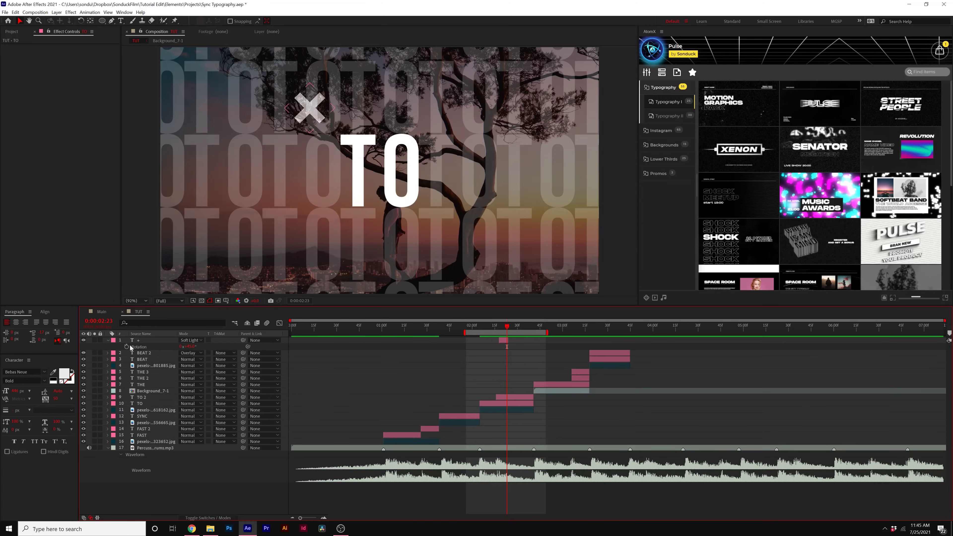
Step: Duplicate the × twice, scatter the copies around TO and stagger their timing
click(137, 340)
key(ctrl+d)
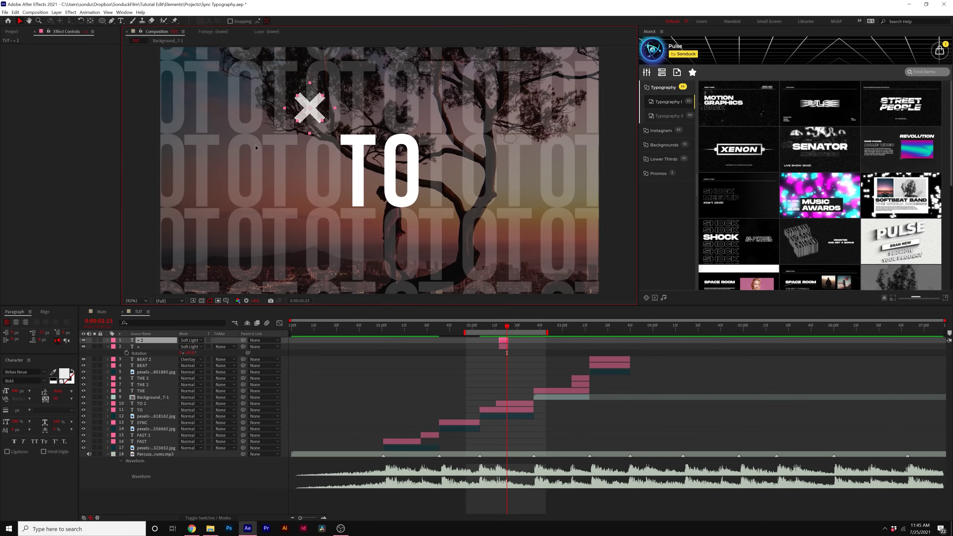
drag(306, 113, 327, 242)
key(ctrl+d)
key(ctrl+d)
key(ctrl+d)
key(ctrl+d)
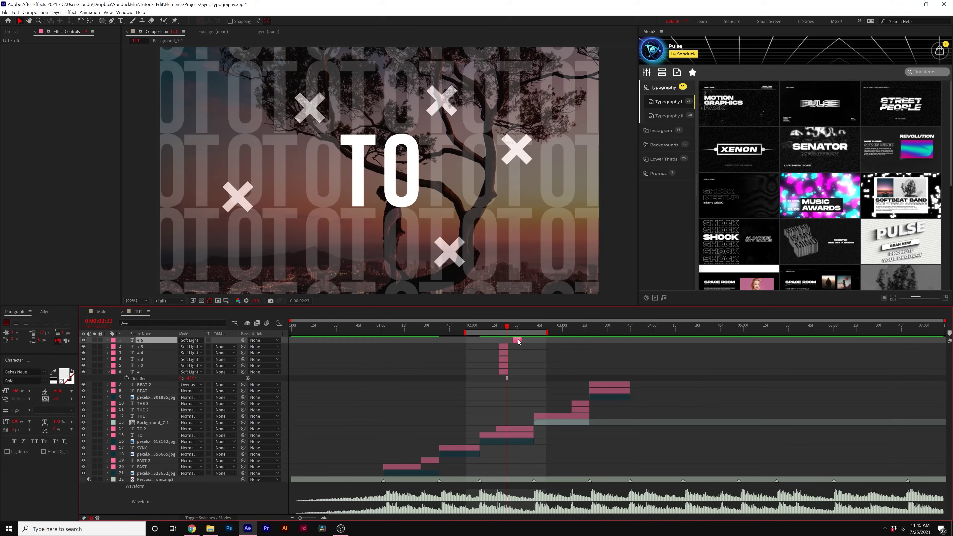
drag(506, 349, 498, 372)
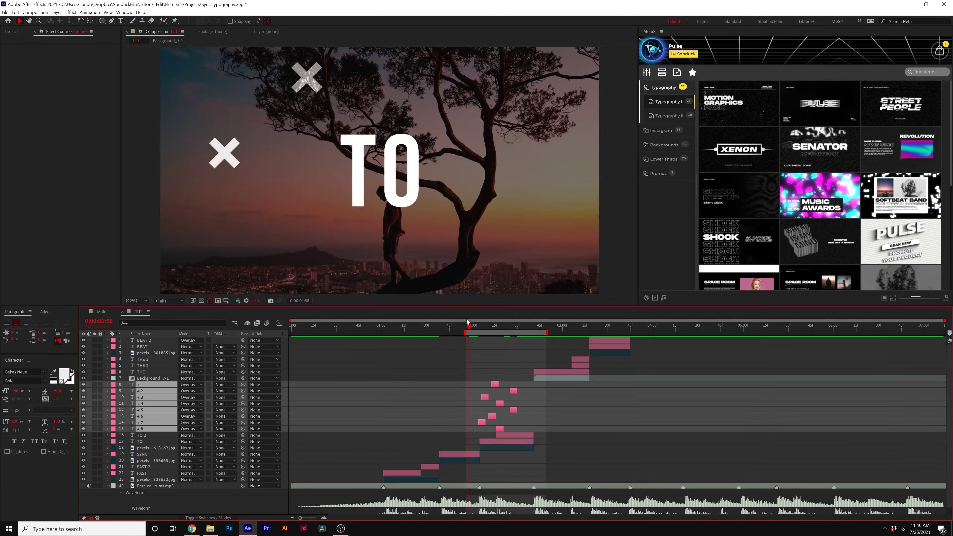
drag(468, 322, 451, 333)
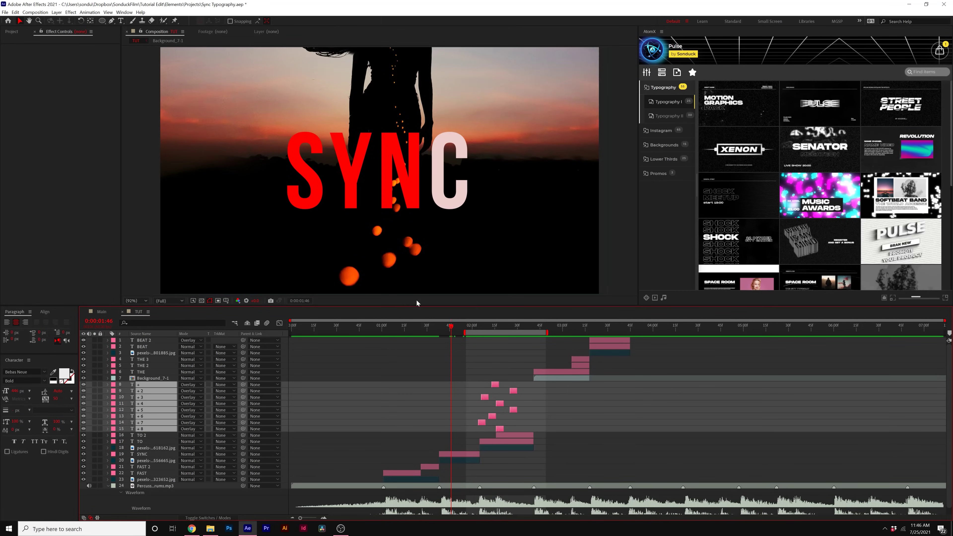
Step: Draw a white circle on the SYNC shot with the Ellipse tool and duplicate it into staggered copies
drag(101, 20, 130, 37)
drag(214, 89, 227, 100)
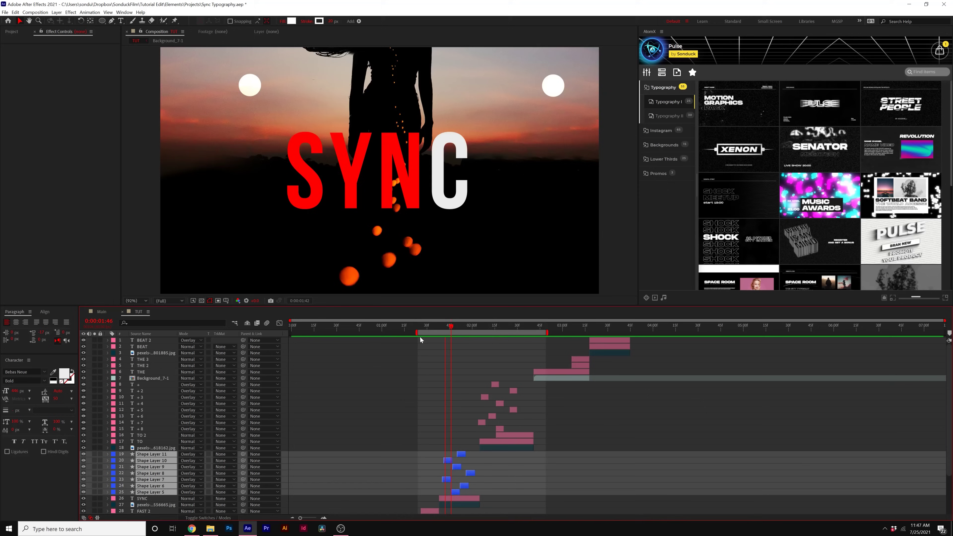
key(space)
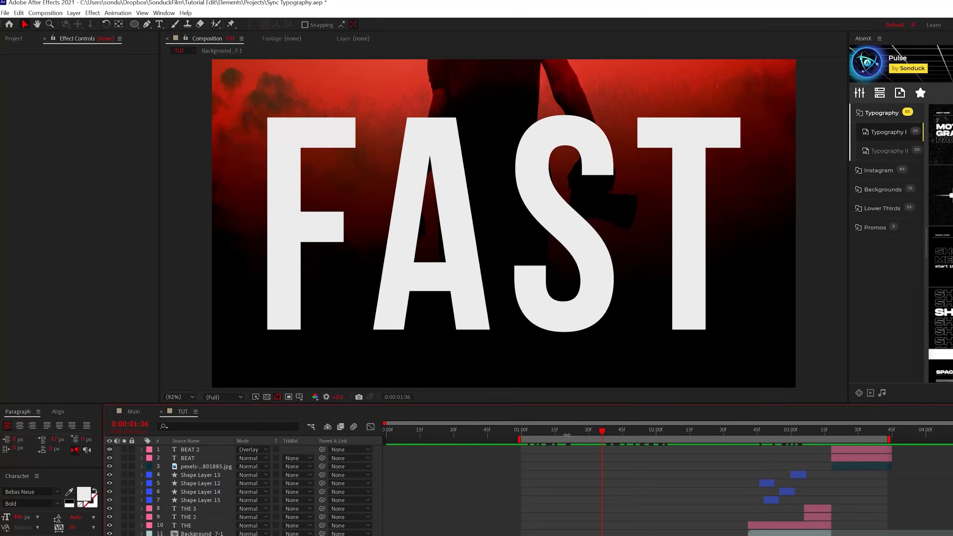
Step: Add an adjustment layer above all layers and apply Stylize > Motion Tile to it
key(space)
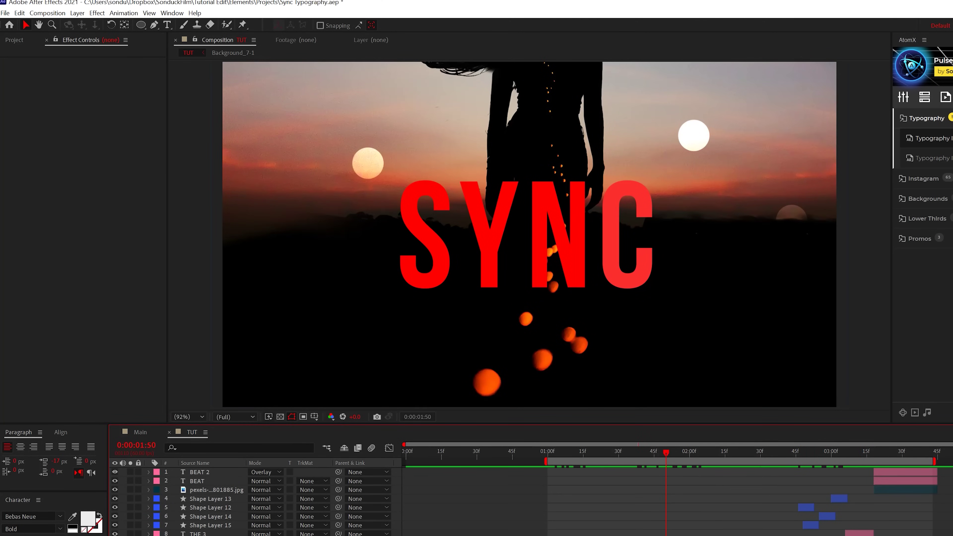
click(77, 13)
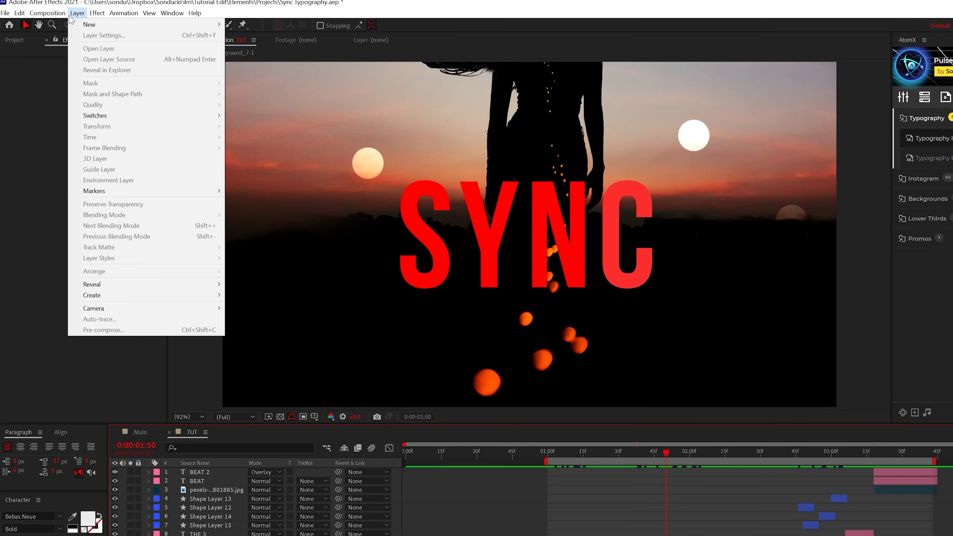
mouse_move(90, 24)
click(263, 89)
click(97, 13)
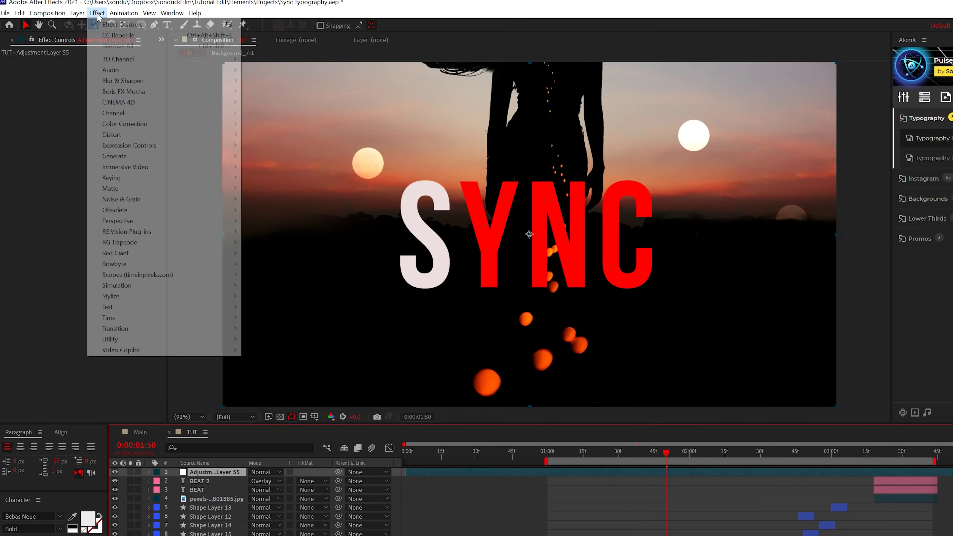
mouse_move(223, 310)
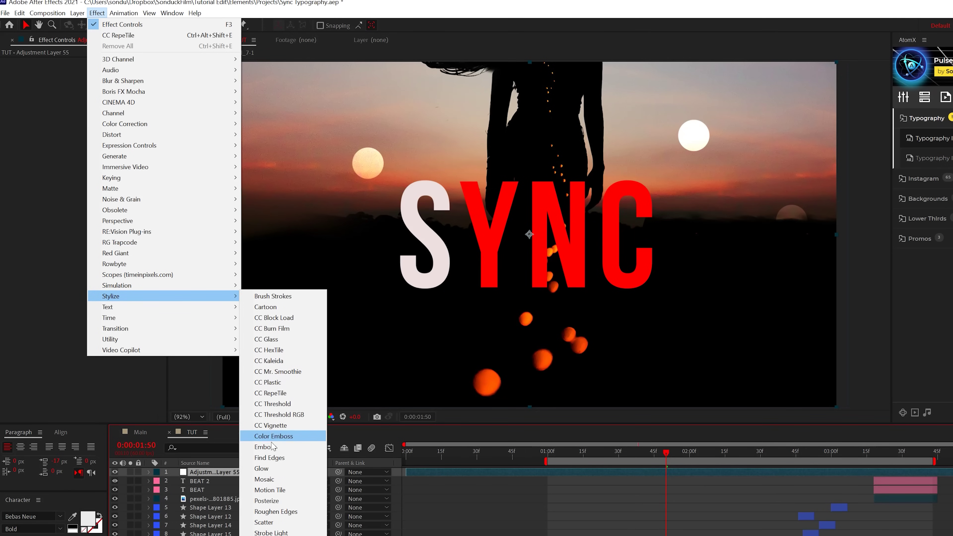
click(269, 490)
Step: Keyframe Tile Center from the FAST shot, sliding the tiled picture vertically at SYNC
drag(622, 459, 628, 460)
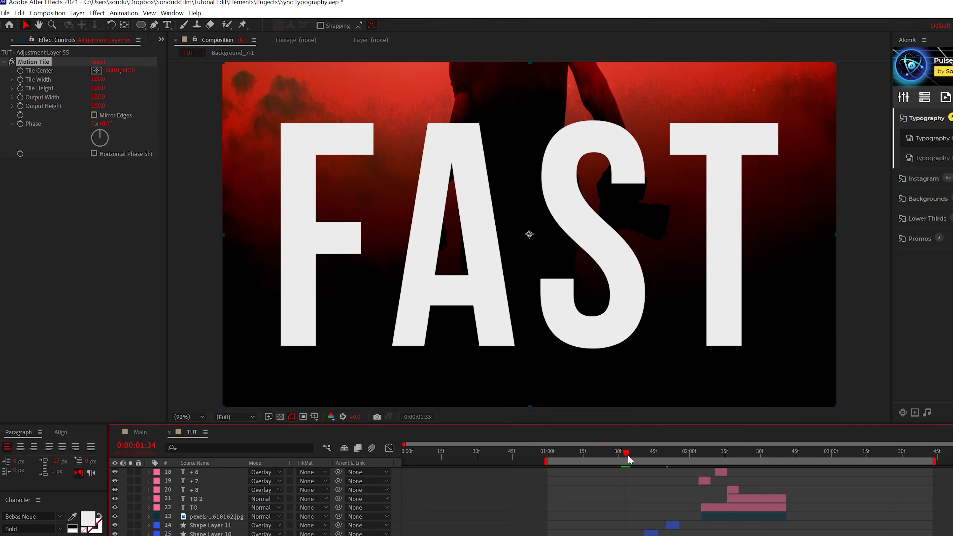
scroll(255, 499, up, 6)
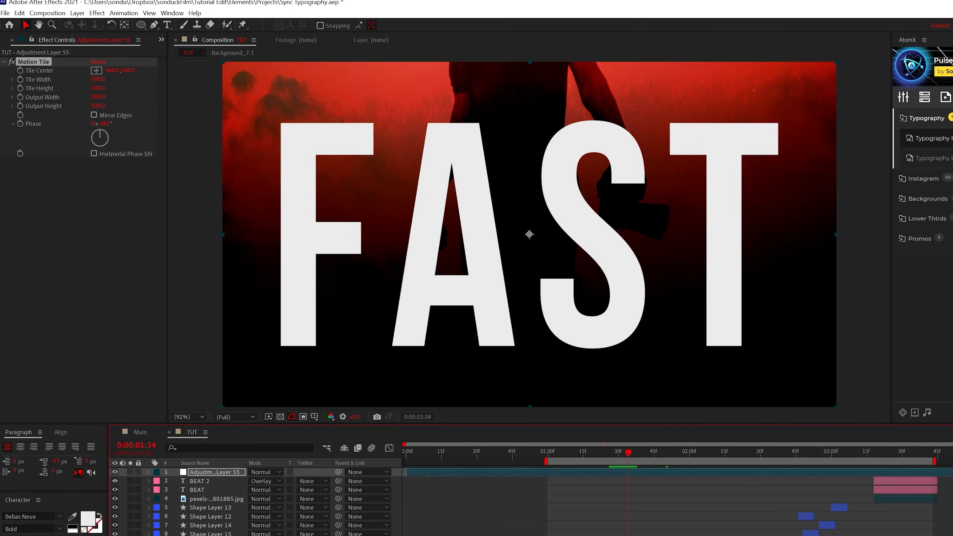
click(64, 146)
click(20, 70)
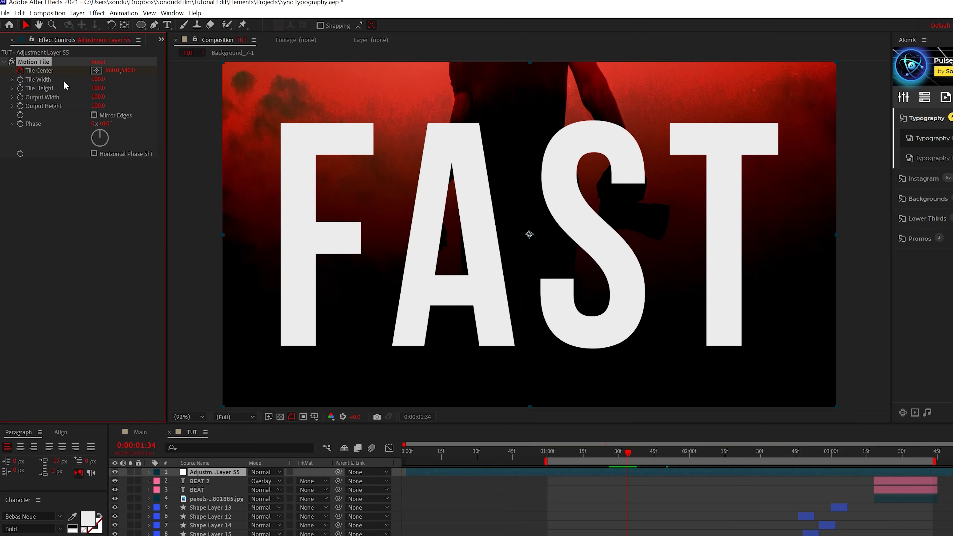
drag(633, 453, 642, 453)
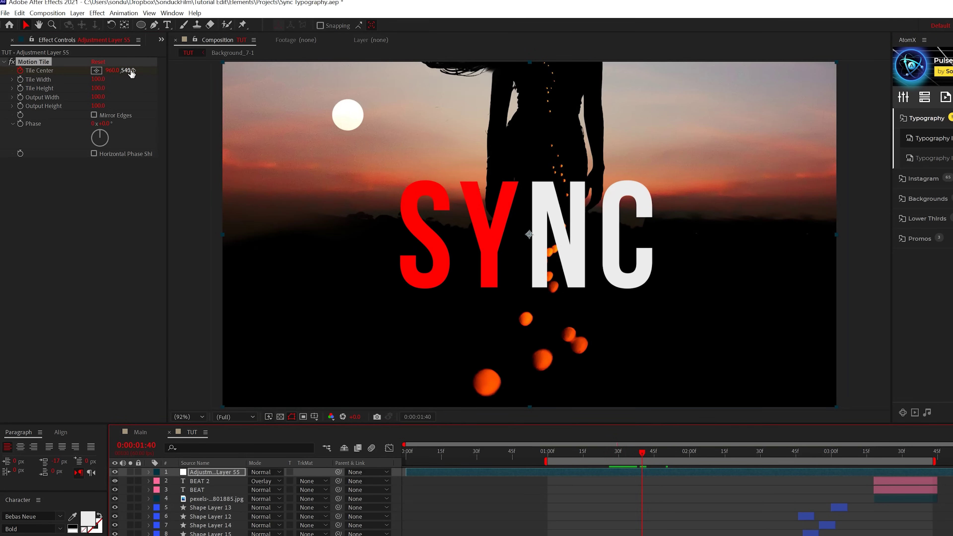
drag(130, 71, 181, 81)
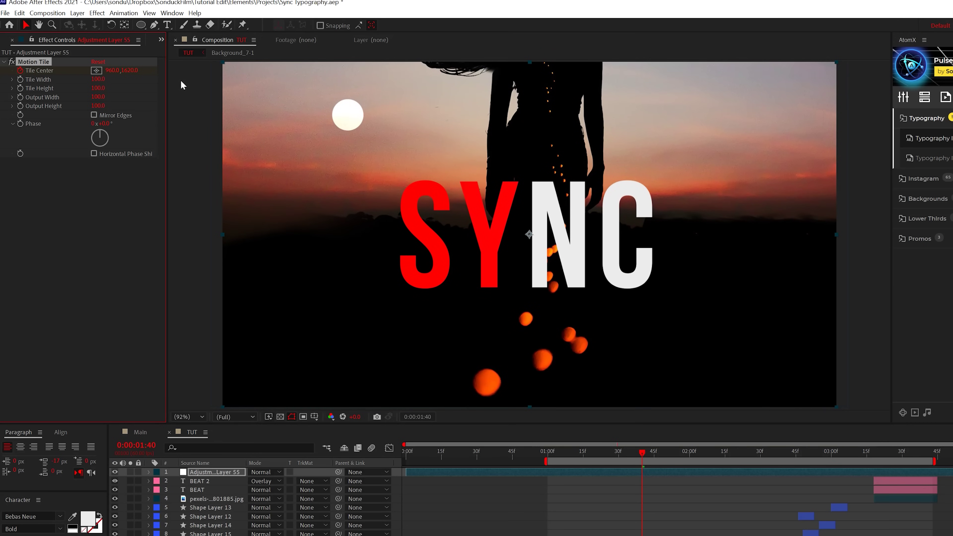
Step: Add a Tile Center keyframe at the TO shot that slides the picture sideways
key(u)
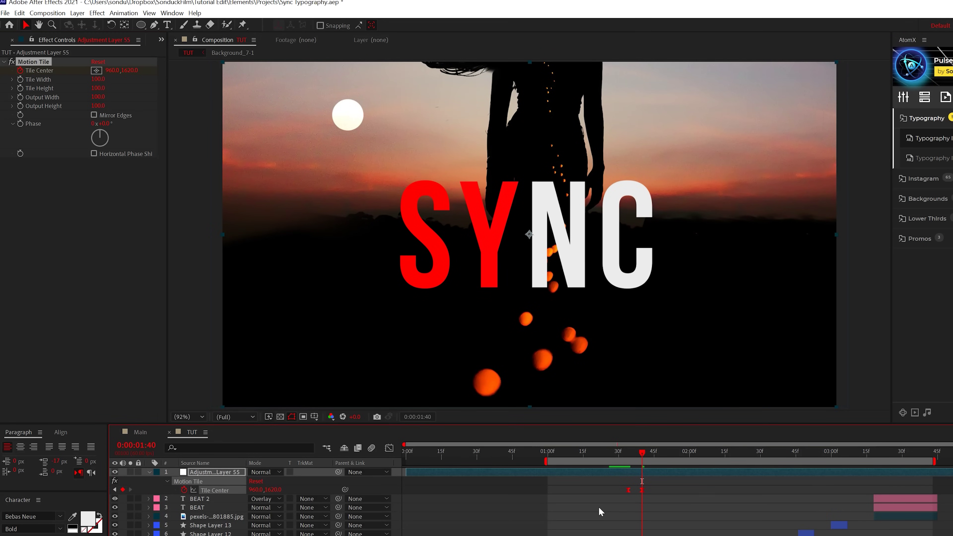
drag(650, 457, 778, 471)
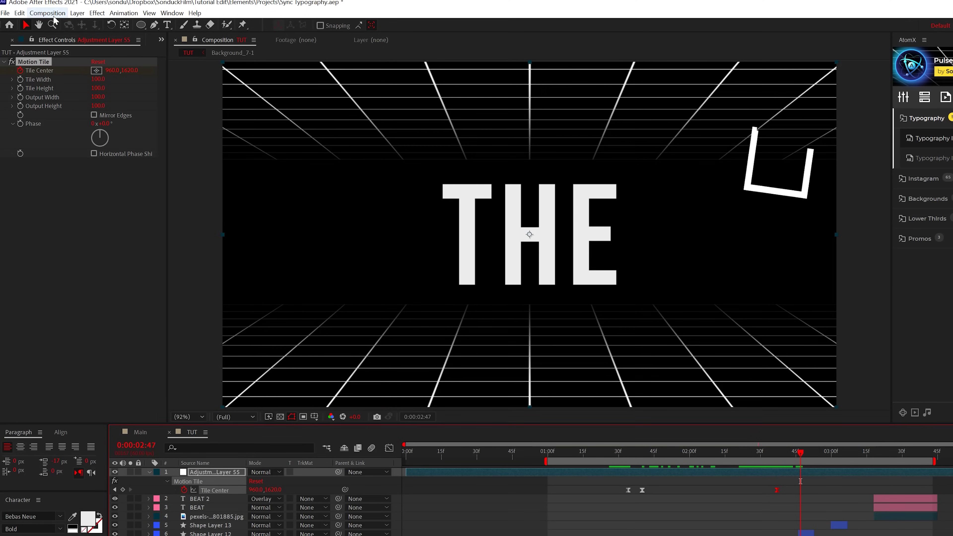
drag(115, 75, 337, 95)
click(689, 463)
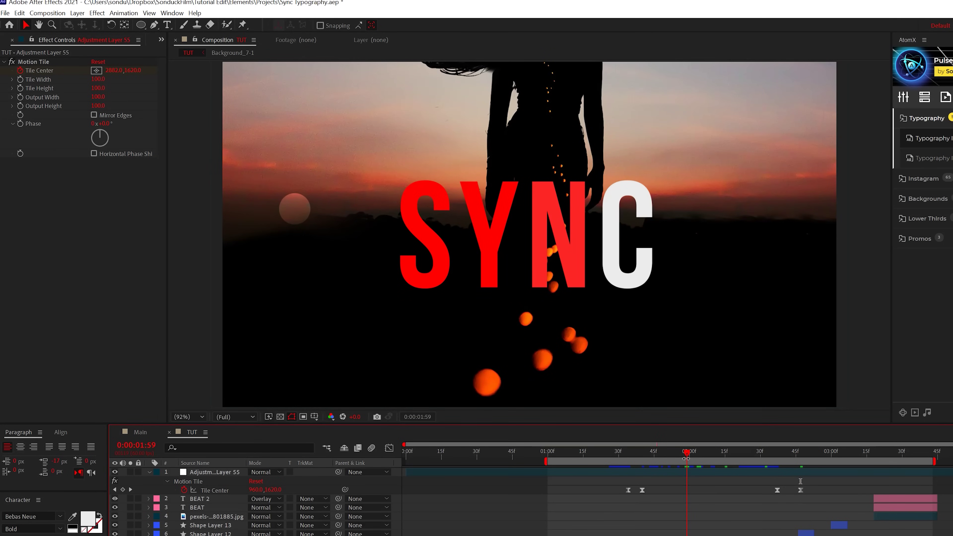
Step: Add a new adjustment layer with the Channel > Invert effect
key(ctrl+alt+y)
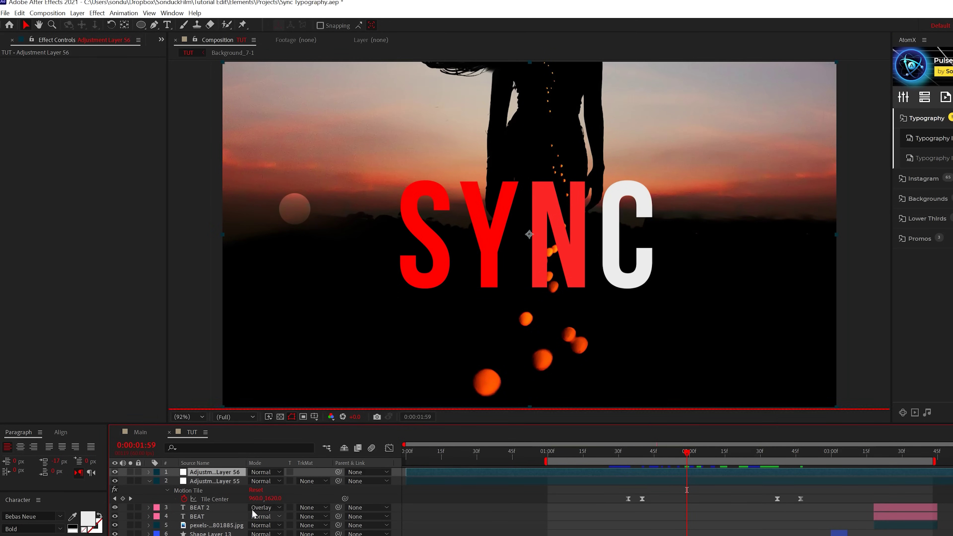
click(96, 12)
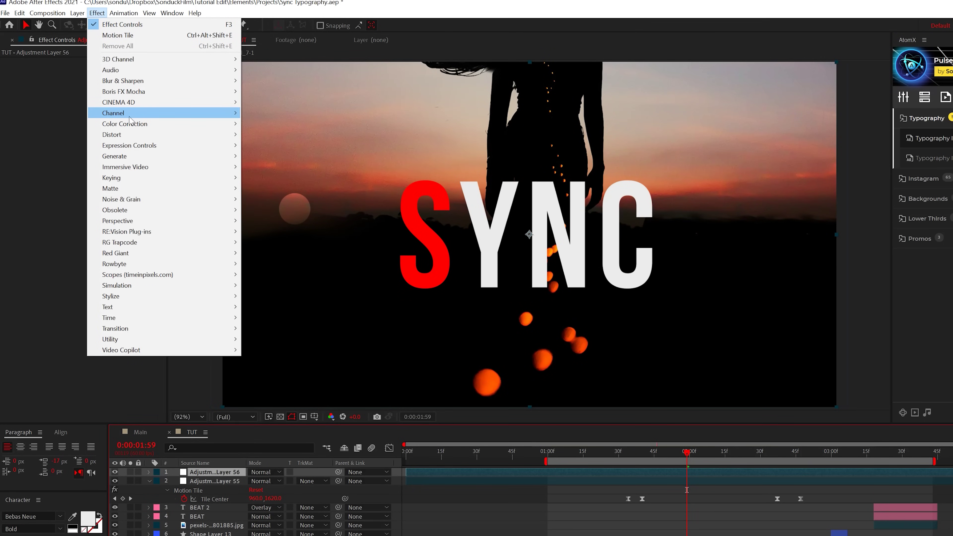
mouse_move(130, 114)
click(307, 178)
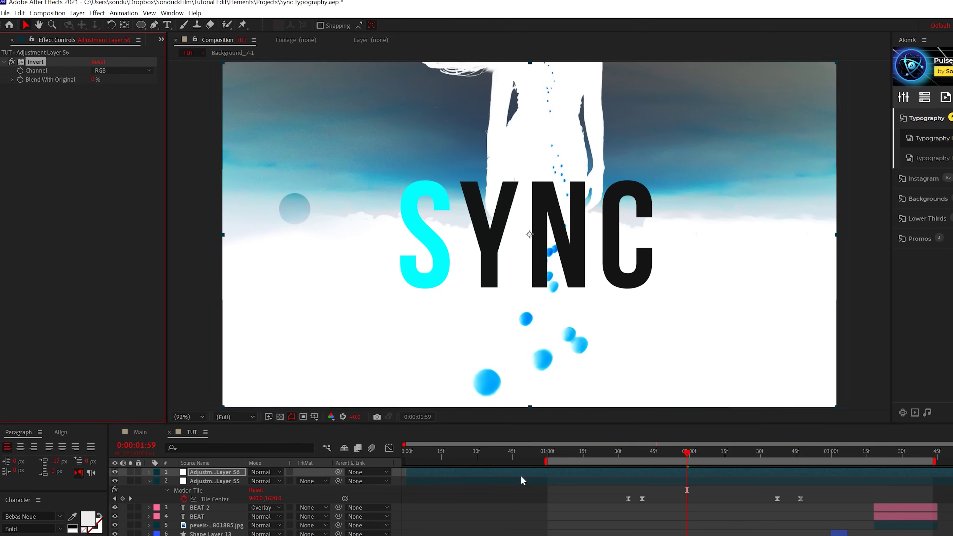
Step: Trim the Invert layer into a brief flash ending at the start of the TO shot
drag(403, 474, 637, 473)
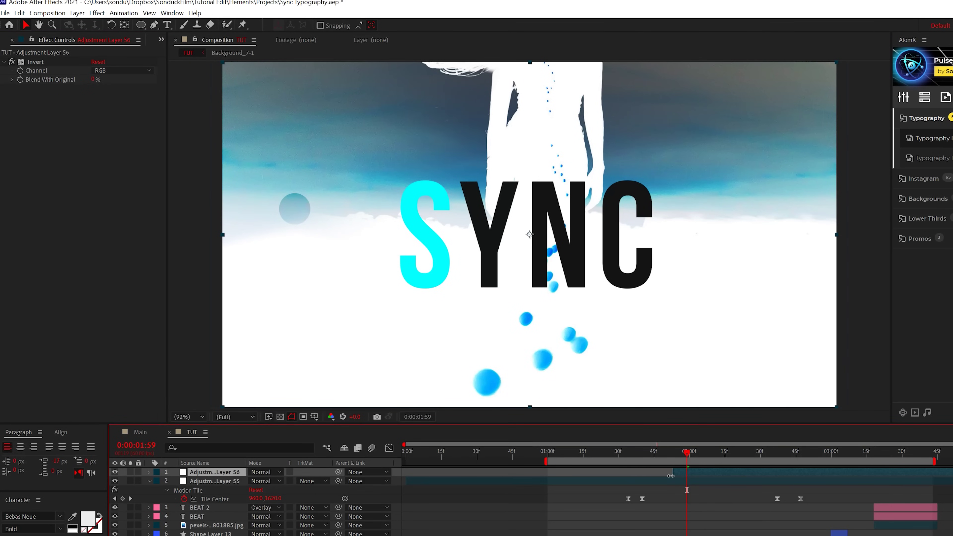
drag(694, 456, 713, 458)
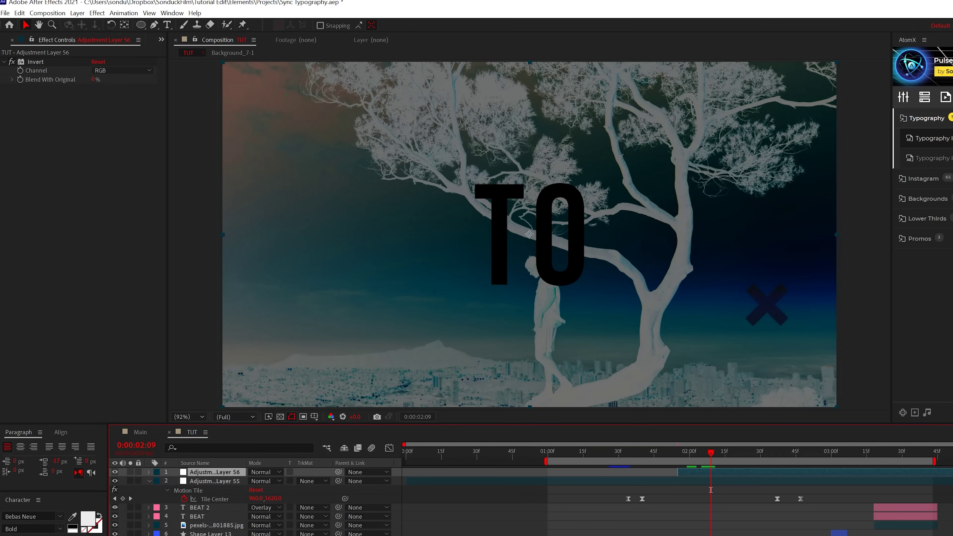
key(alt+])
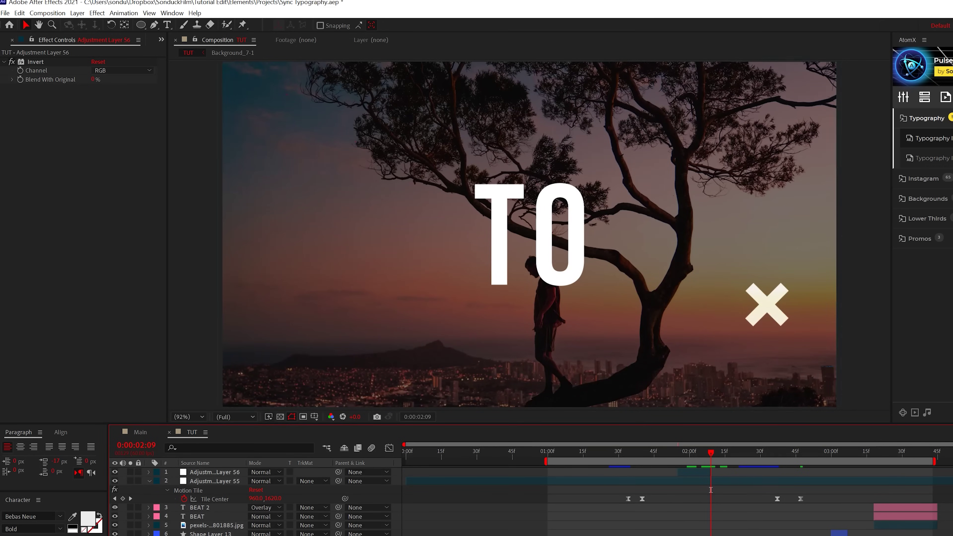
drag(702, 457, 907, 454)
Step: Duplicate the Invert flash layer and move the copy later in the timeline
key(ctrl+d)
drag(696, 474, 870, 475)
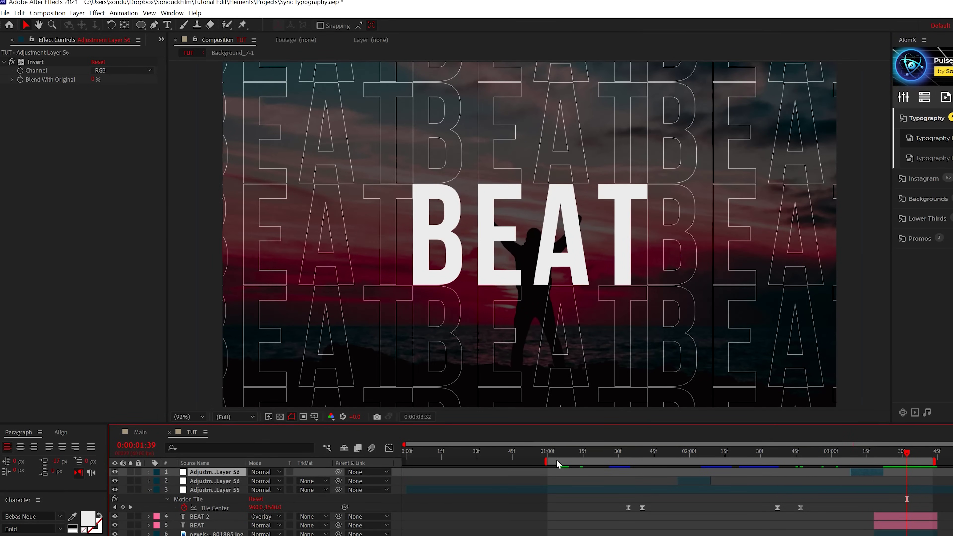
click(550, 455)
key(space)
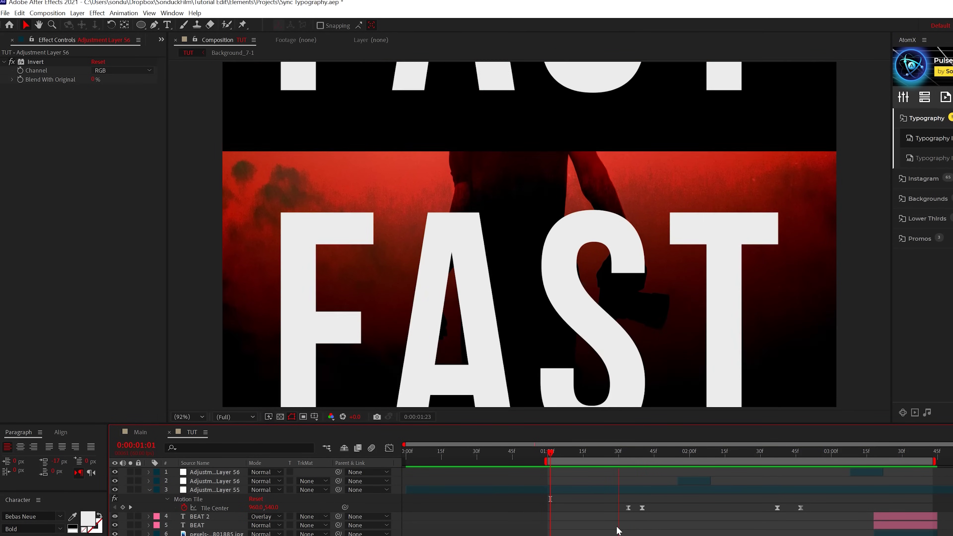